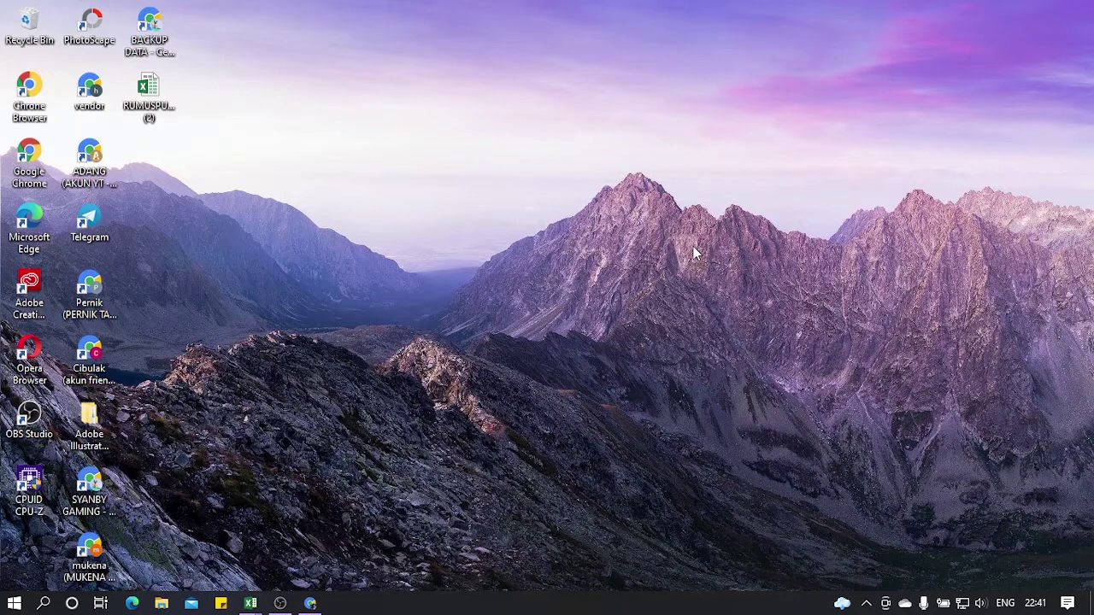
# Open the RUMUS PENJUALAN workbook and review the supplier name and supplier price cells on the TOKOPEDIA NON BEBAS ONGKIR sheet.
pyautogui.moveTo(251, 603)
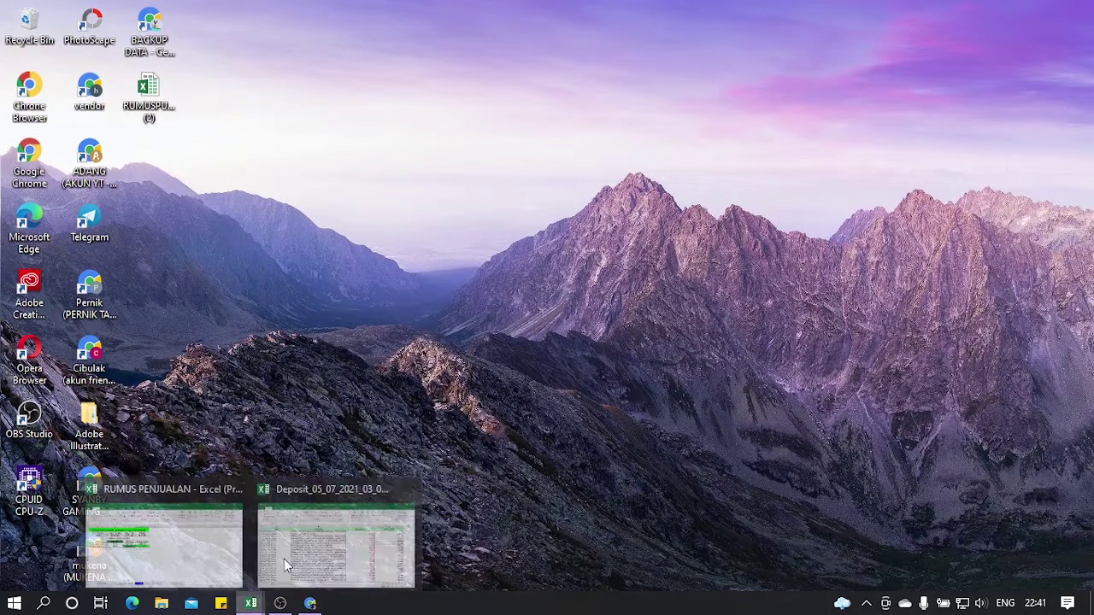
pyautogui.click(208, 526)
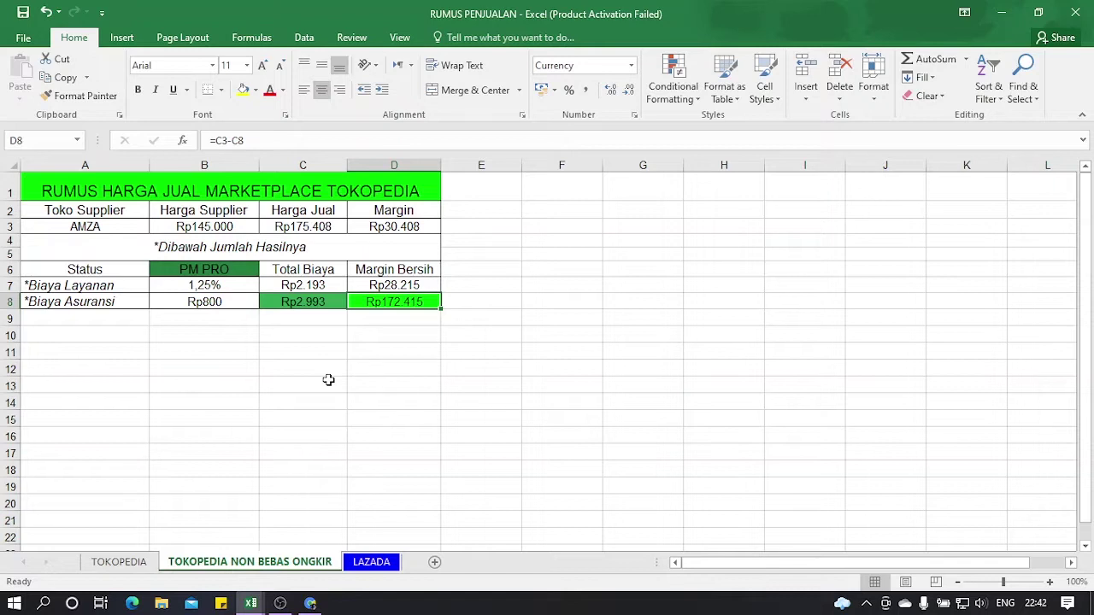
pyautogui.click(107, 211)
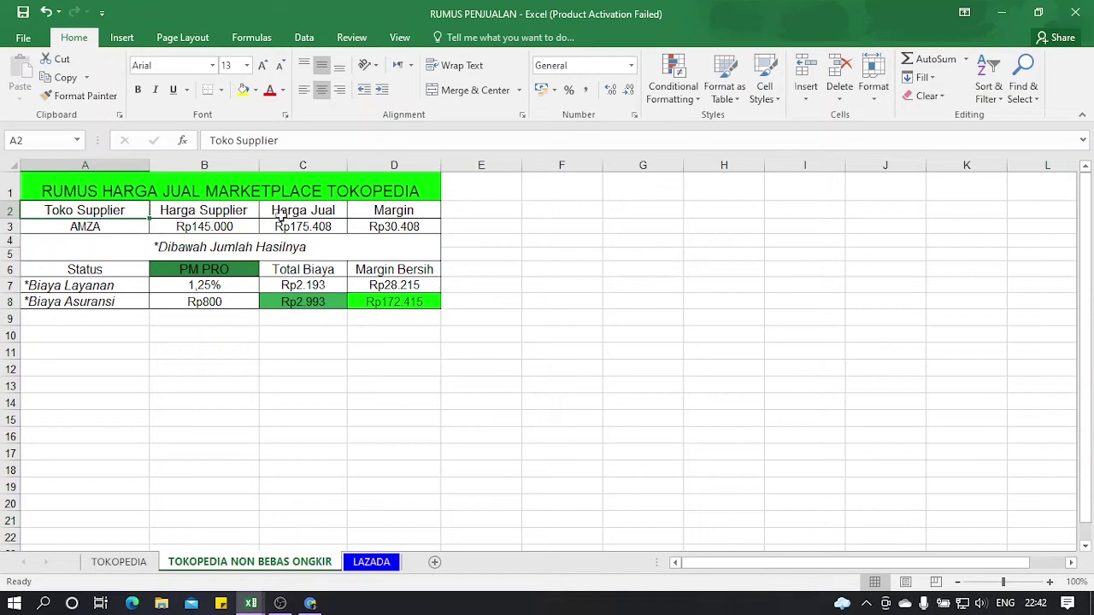
pyautogui.click(130, 227)
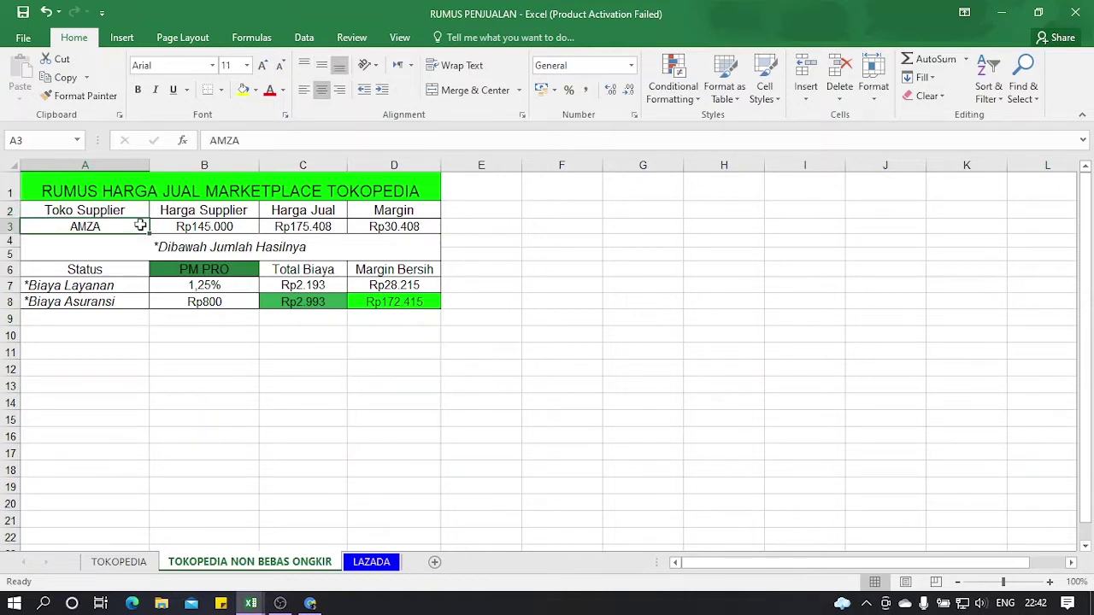
pyautogui.click(215, 213)
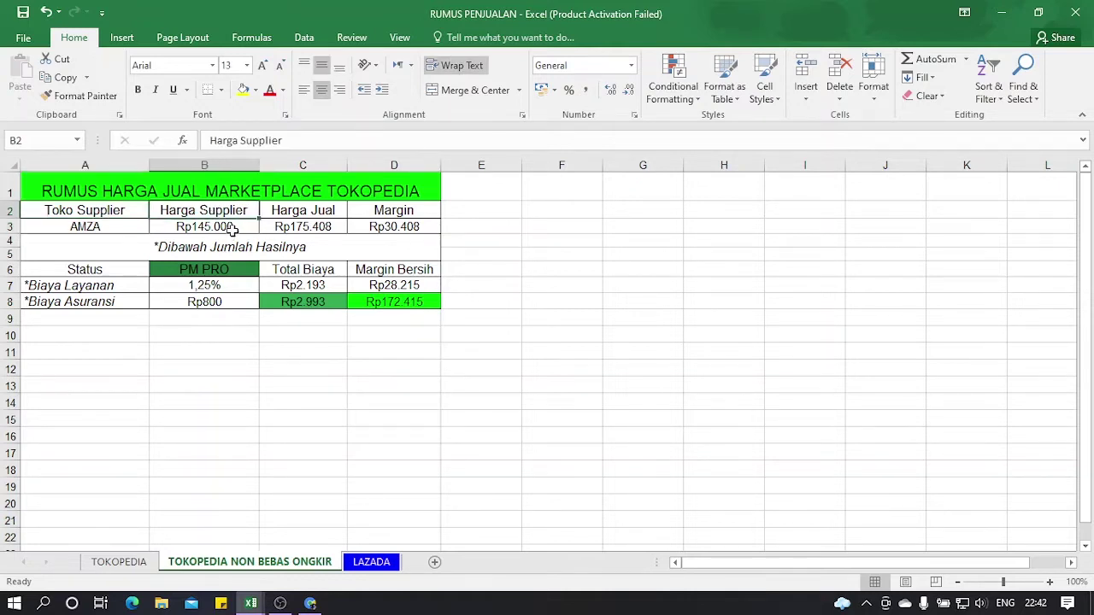
pyautogui.click(225, 232)
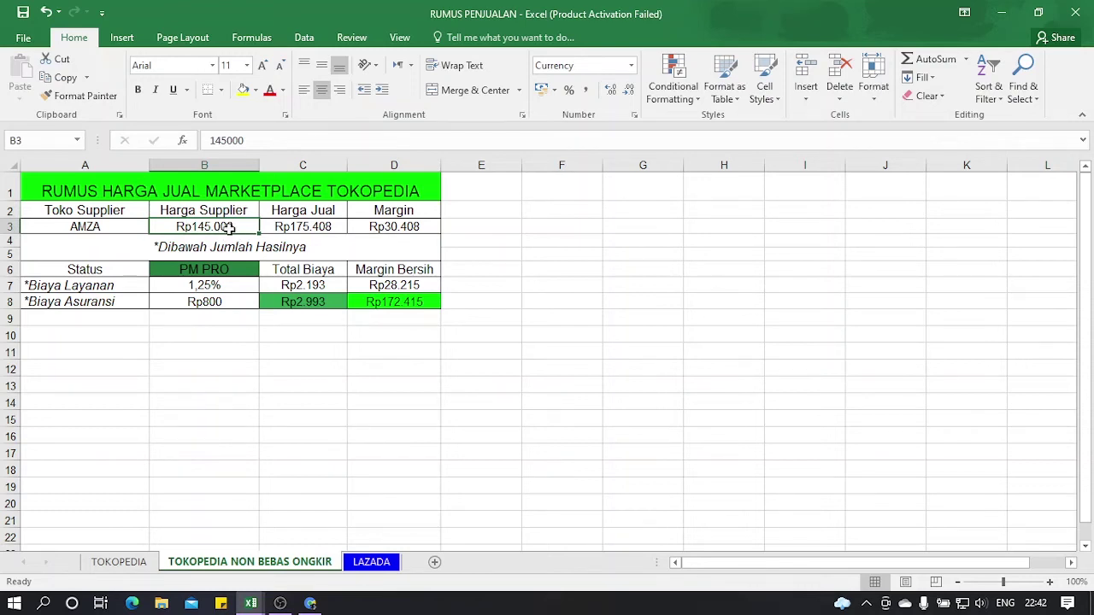
# Set the Harga Jual in cell C3 of the TOKOPEDIA NON BEBAS ONGKIR sheet to 180000.
pyautogui.click(306, 229)
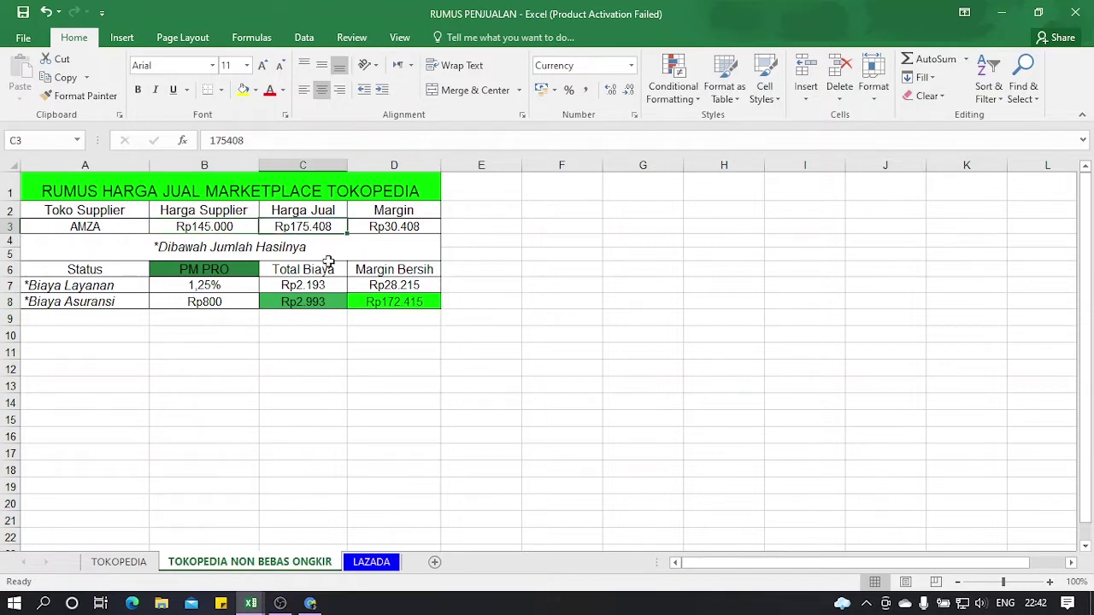
pyautogui.write('18000')
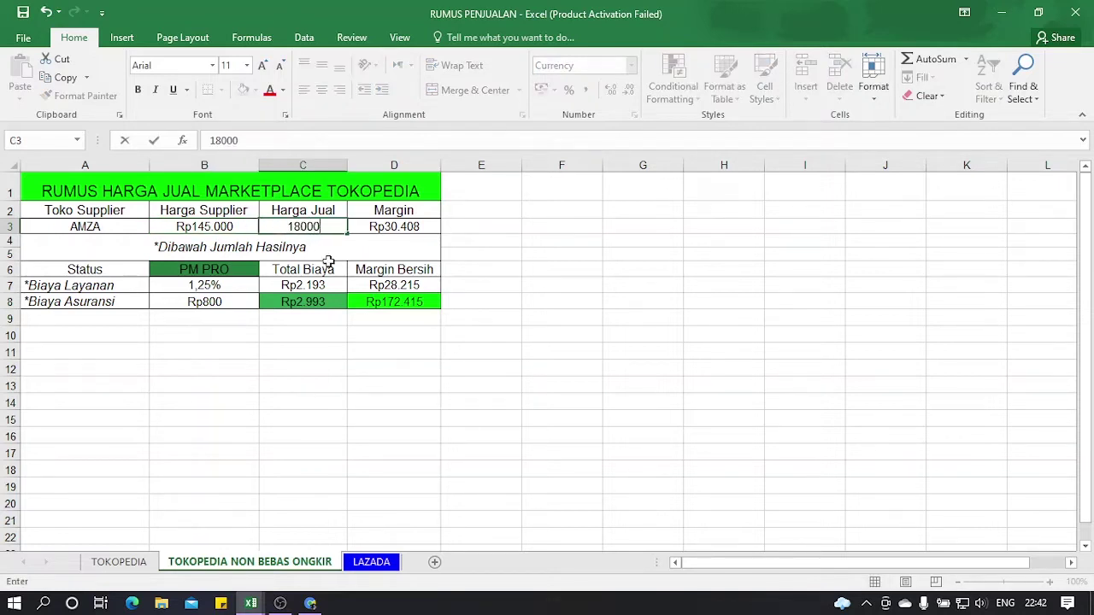
pyautogui.write('0')
pyautogui.click(329, 259)
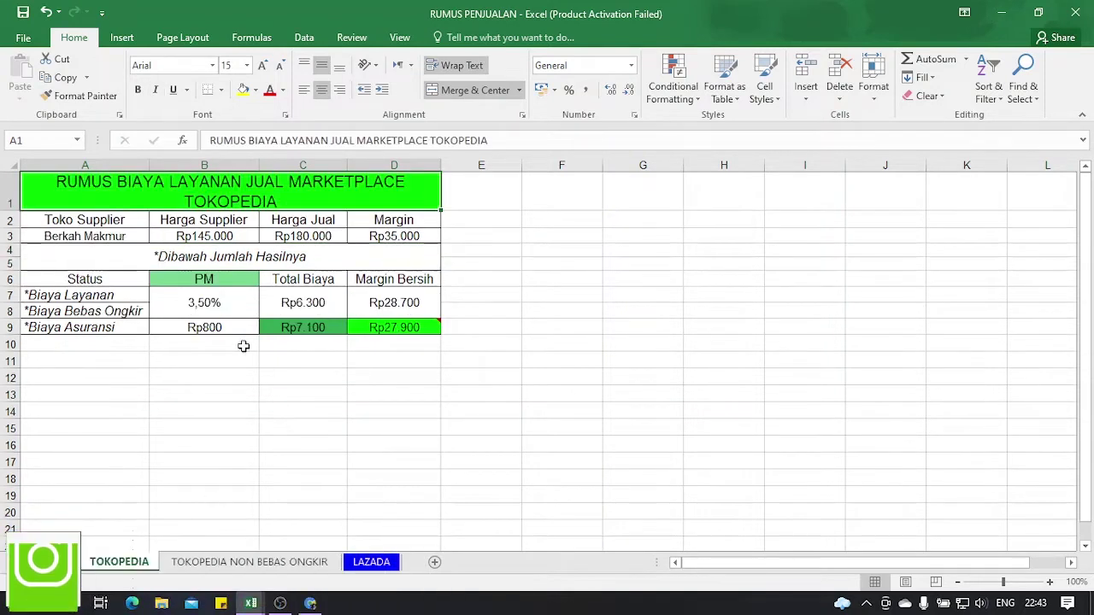
# Compare the TOKOPEDIA sheet with the non-free-shipping sheet, then inspect the TOKOPEDIA service fee percentage in B7 and total fee in C7.
pyautogui.click(130, 312)
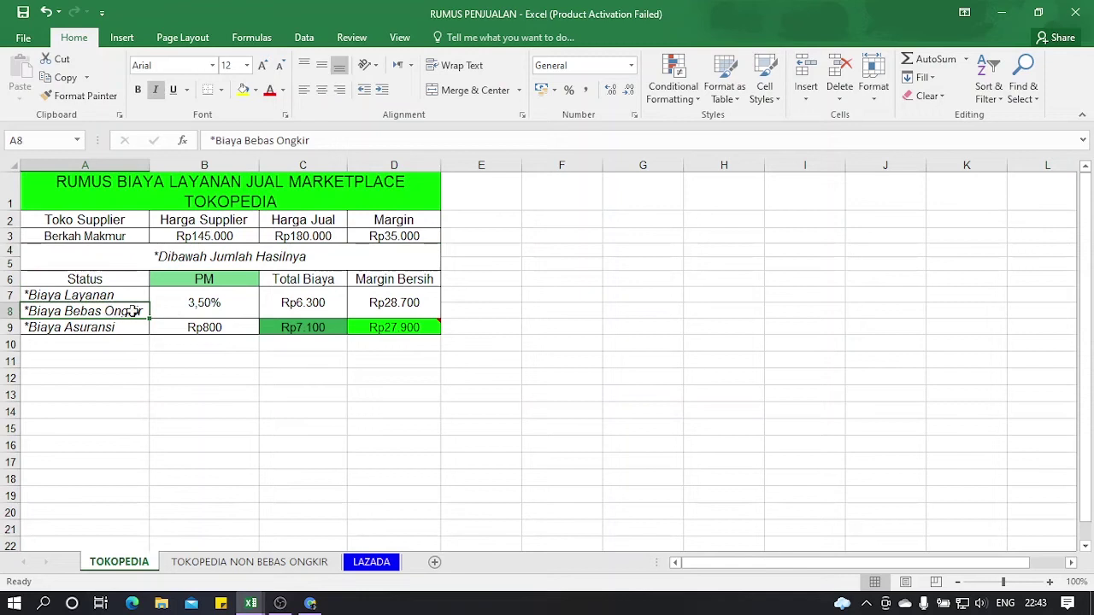
pyautogui.click(212, 562)
pyautogui.click(128, 560)
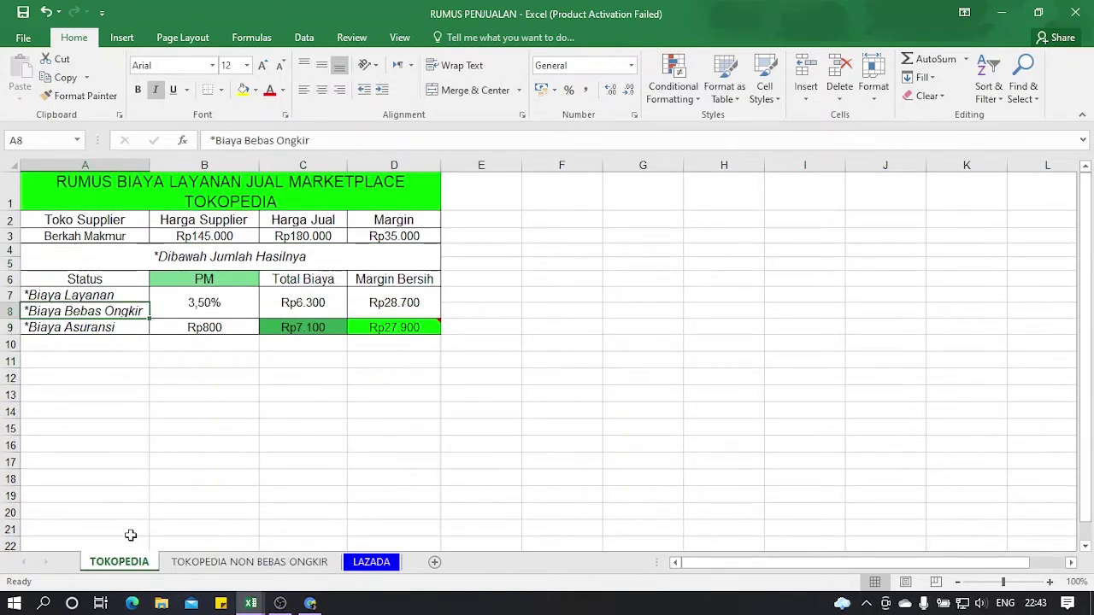
pyautogui.click(237, 302)
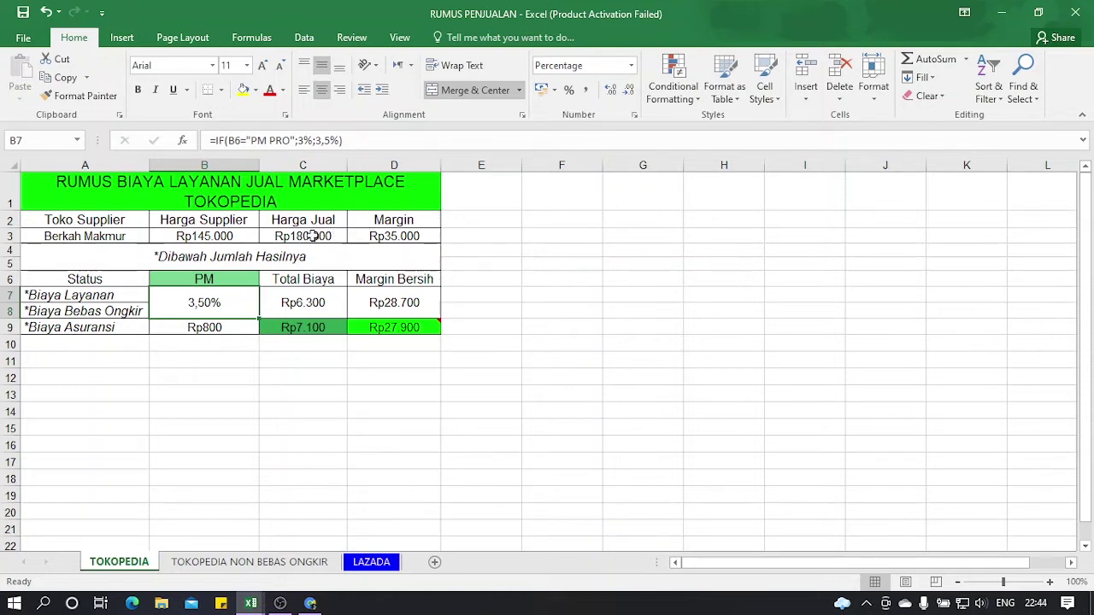
pyautogui.click(306, 308)
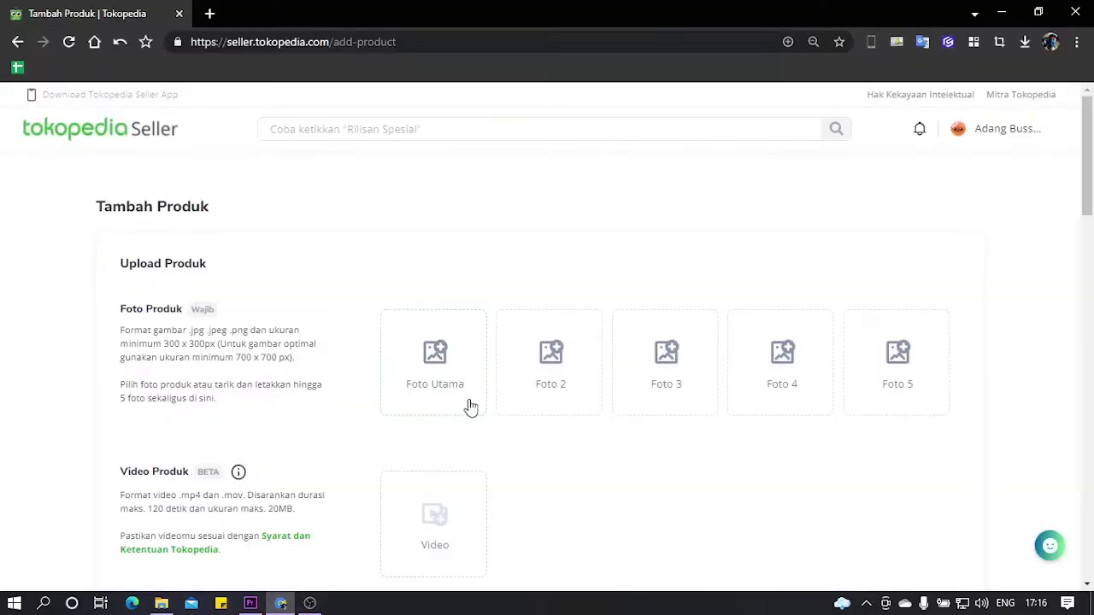
# Examine the Wajib and Opsional shipping insurance choices in the Tokopedia Seller add-product form.
pyautogui.scroll(-10, 382, 331)
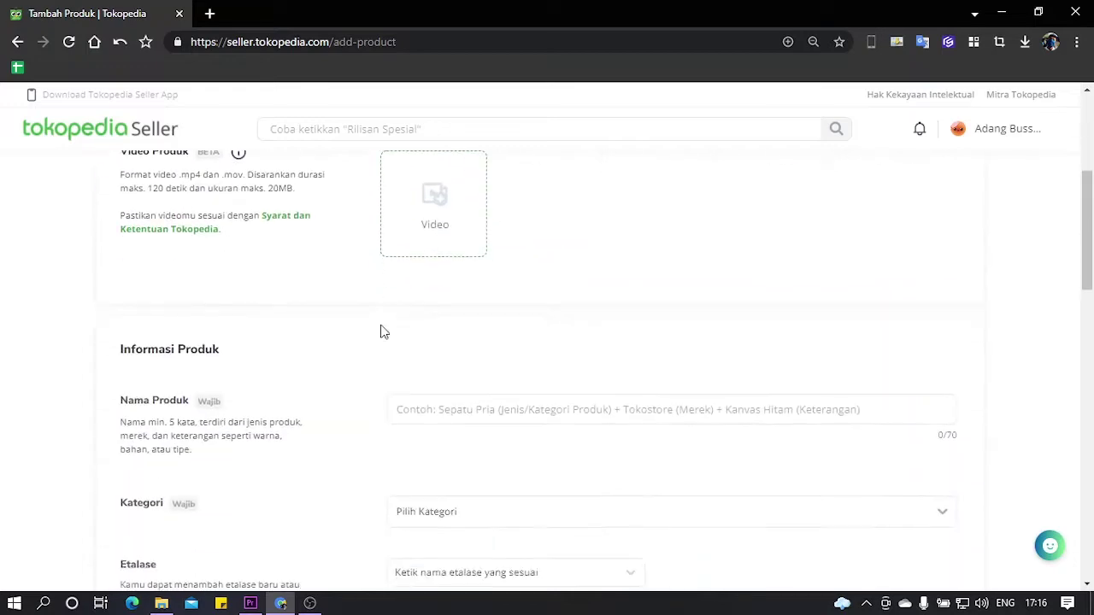
pyautogui.scroll(-8, 382, 332)
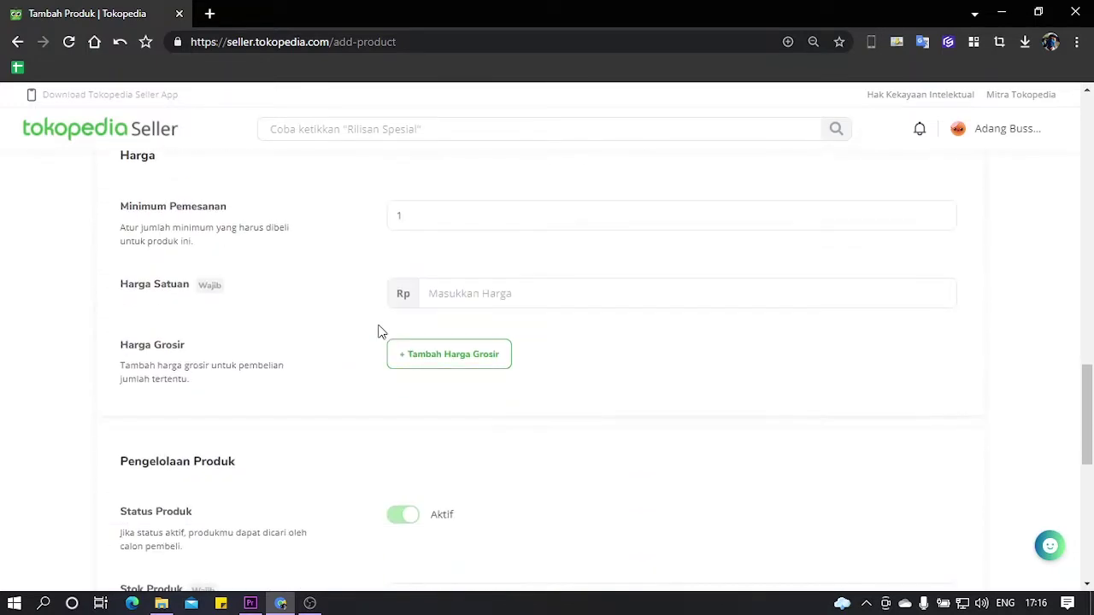
pyautogui.scroll(-5, 382, 332)
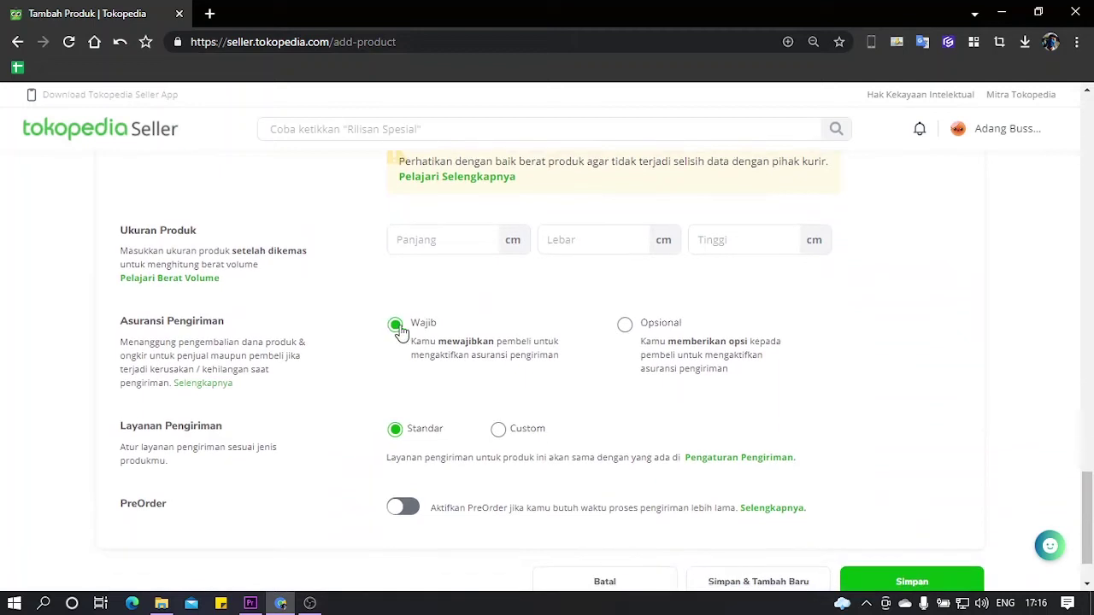
pyautogui.click(625, 325)
pyautogui.click(395, 327)
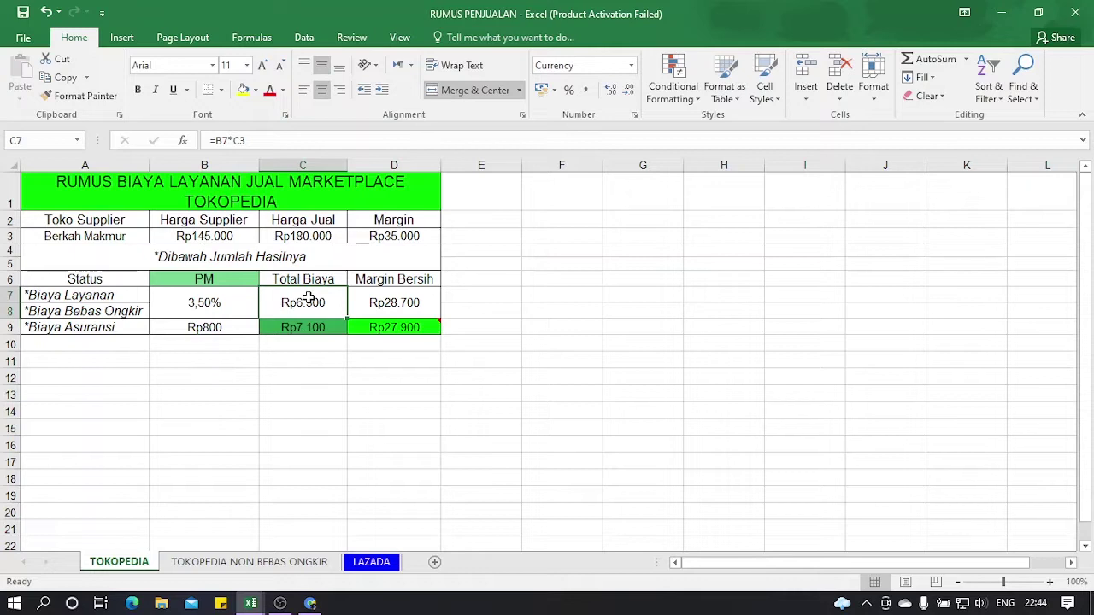
# Inspect the total fee formulas in C9 and C7 and the margin in D3 on the TOKOPEDIA sheet.
pyautogui.click(334, 328)
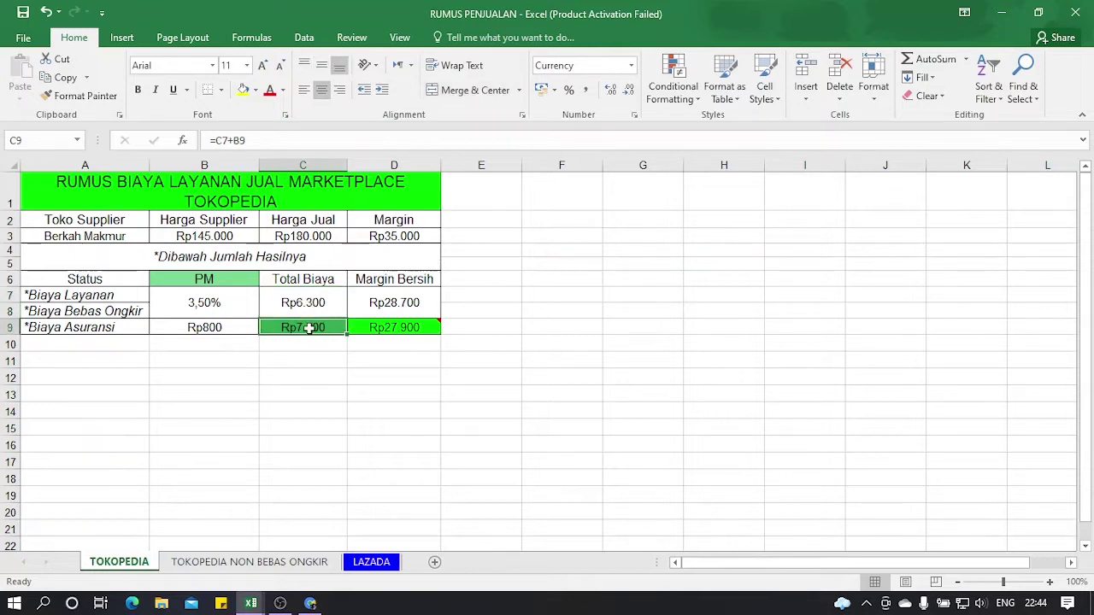
pyautogui.click(312, 302)
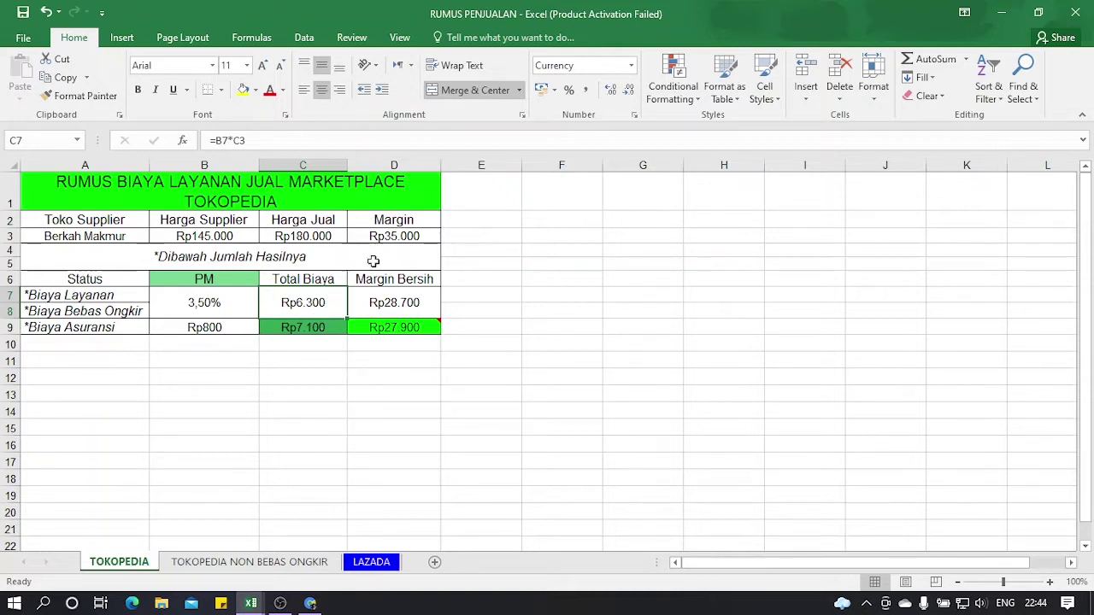
pyautogui.click(395, 233)
# Set the Harga Jual in cell C3 of the TOKOPEDIA sheet to 160000 and check the Margin Bersih in D7.
pyautogui.doubleClick(318, 237)
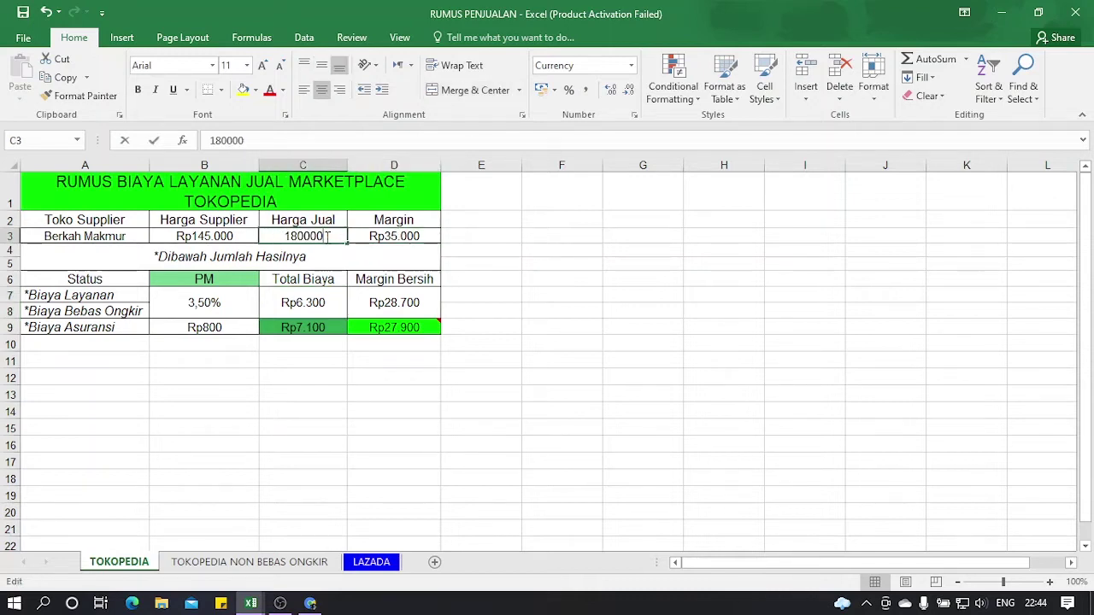
pyautogui.click(300, 236)
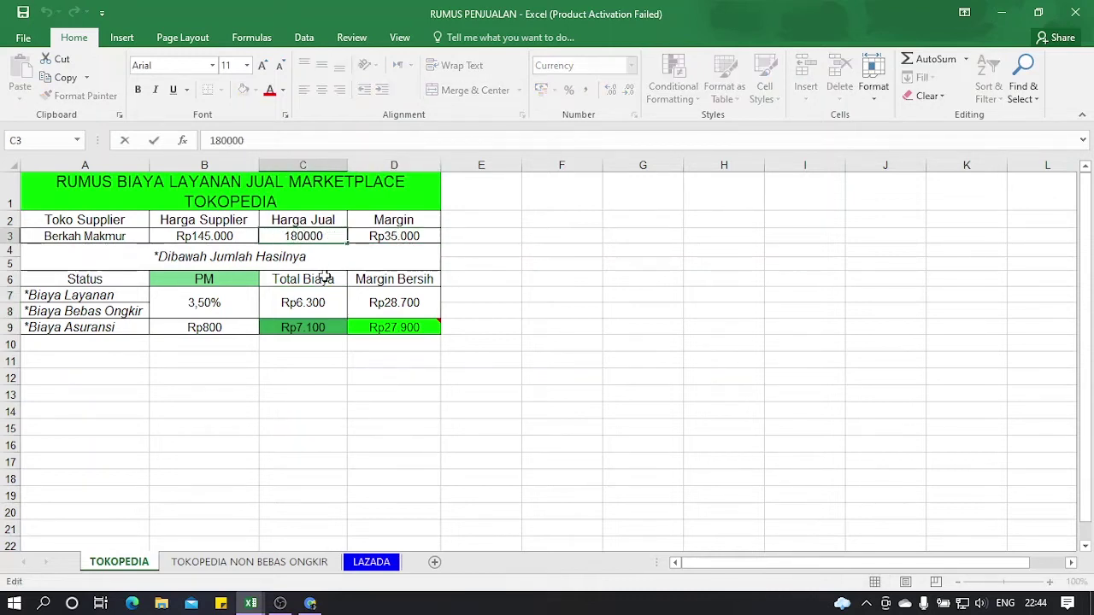
pyautogui.press('BackSpace')
pyautogui.write('60')
pyautogui.press('BackSpace')
pyautogui.press('Return')
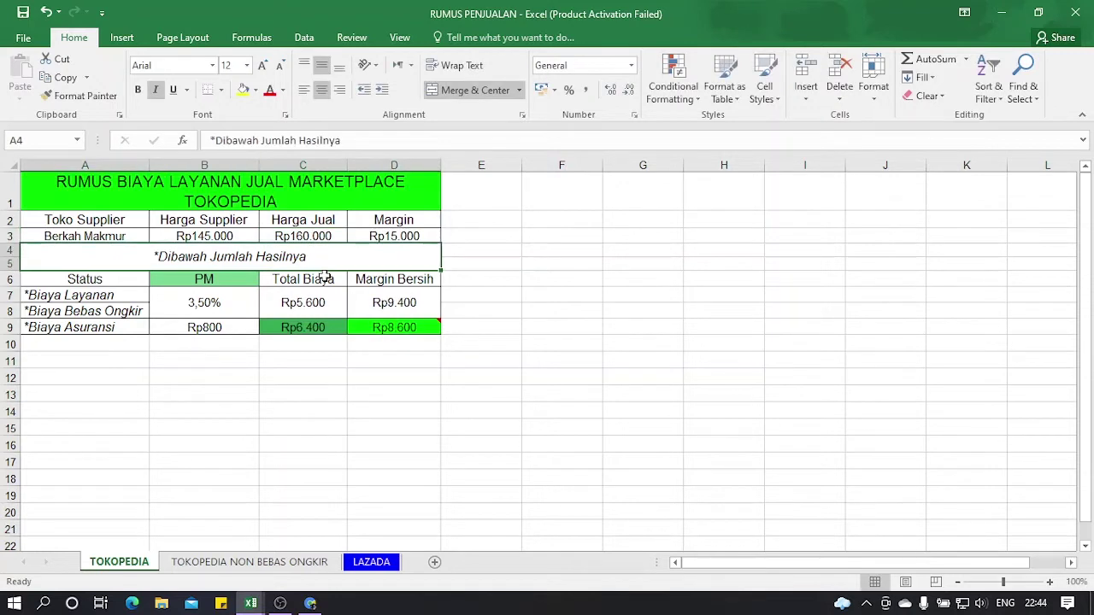
pyautogui.click(398, 301)
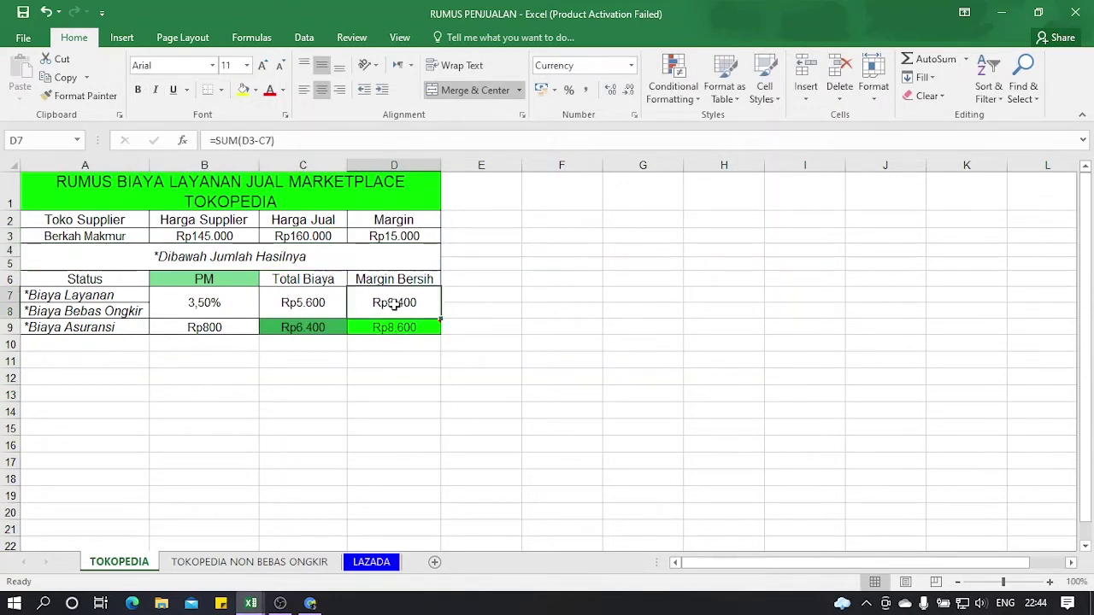
# Set the Harga Jual in cell C3 of the TOKOPEDIA sheet to 150000.
pyautogui.doubleClick(304, 236)
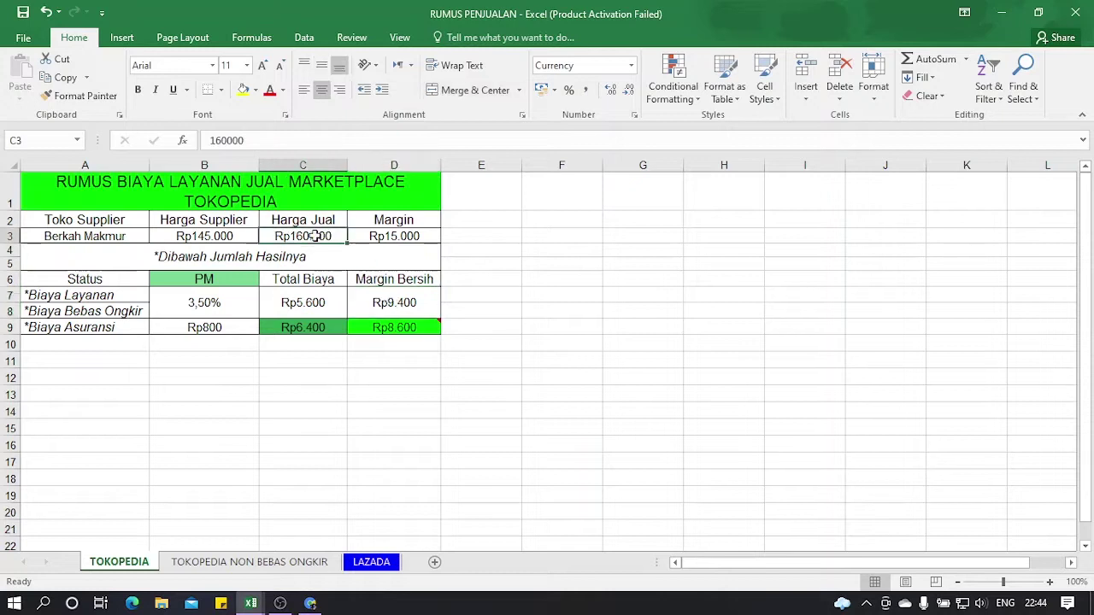
pyautogui.press('BackSpace')
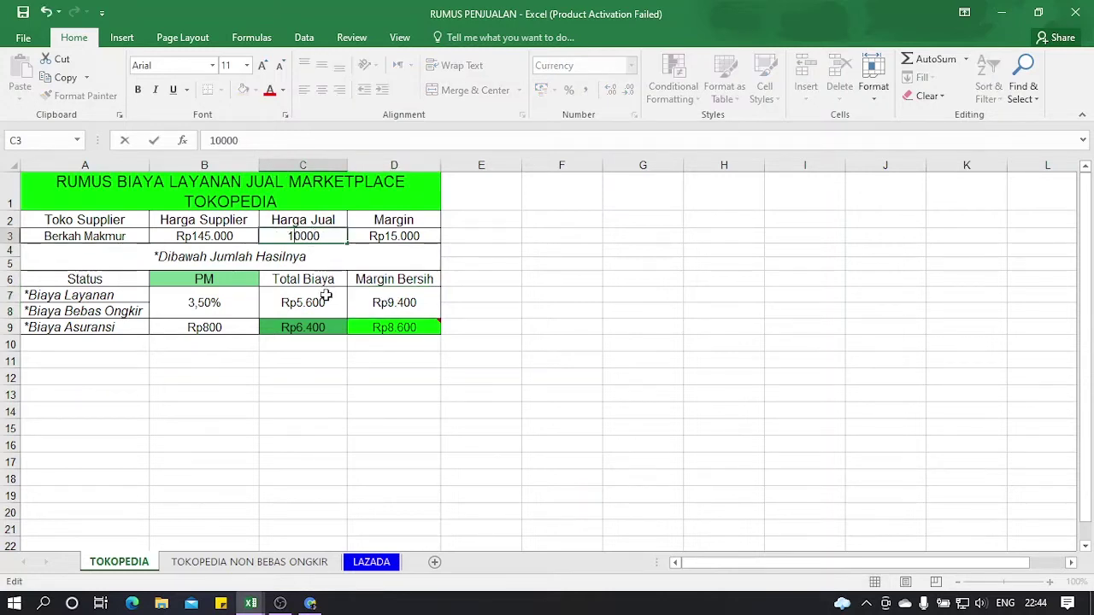
pyautogui.write('5')
pyautogui.press('Return')
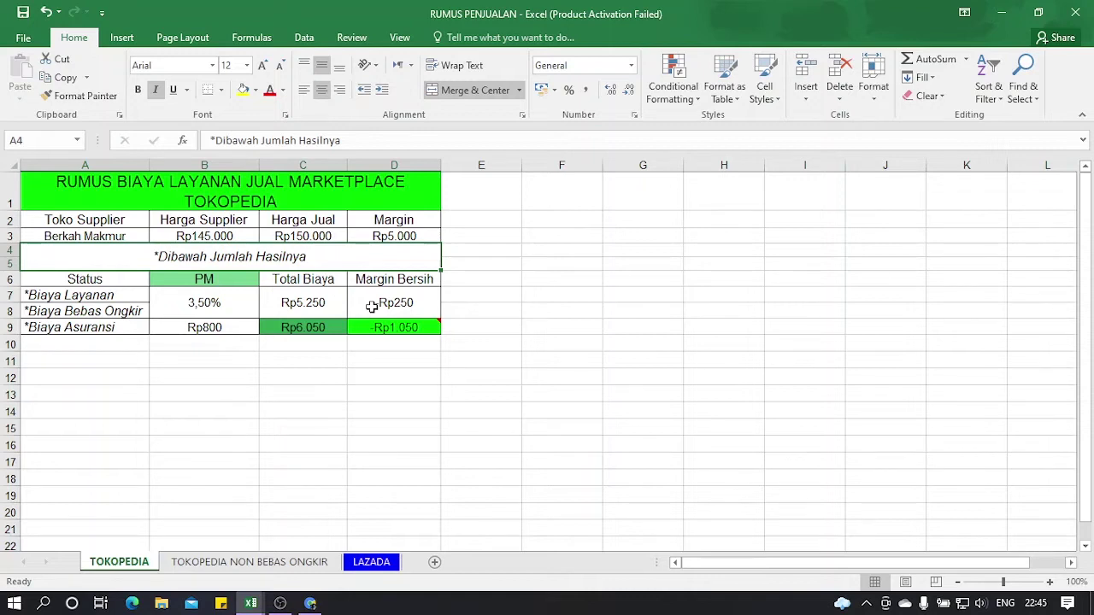
# Compare the fee rows and the Total Biaya in C7 between the TOKOPEDIA and TOKOPEDIA NON BEBAS ONGKIR sheets.
pyautogui.click(323, 310)
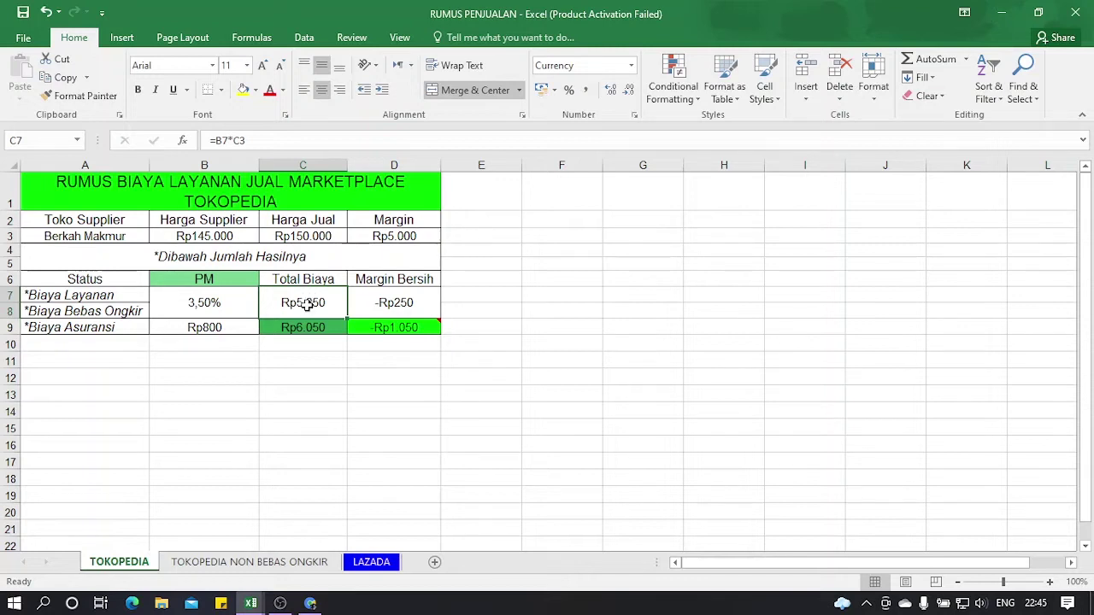
pyautogui.click(308, 562)
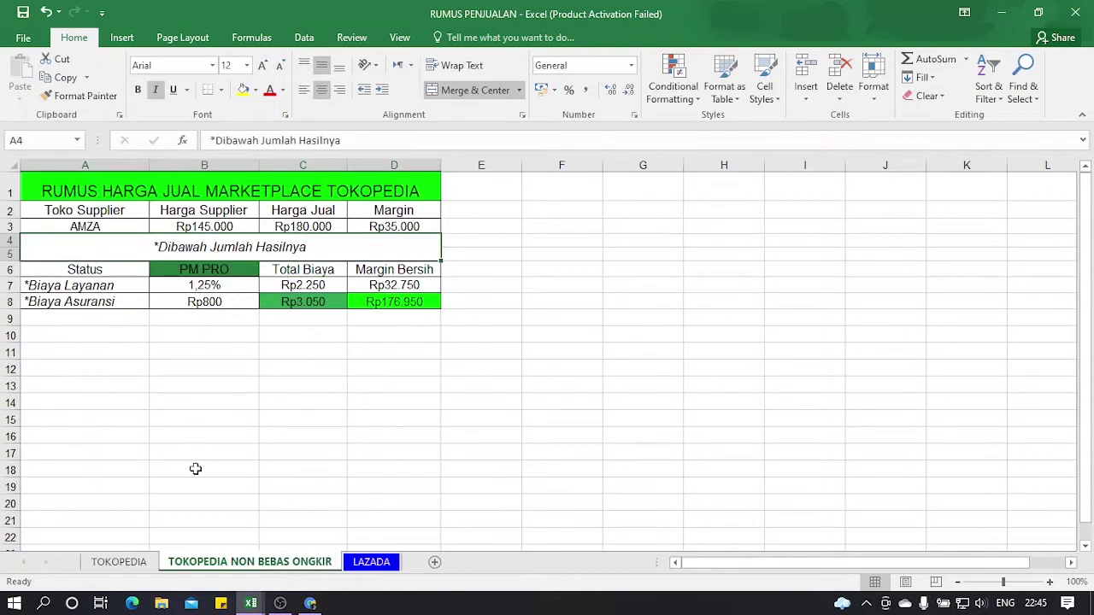
pyautogui.click(118, 562)
pyautogui.click(92, 310)
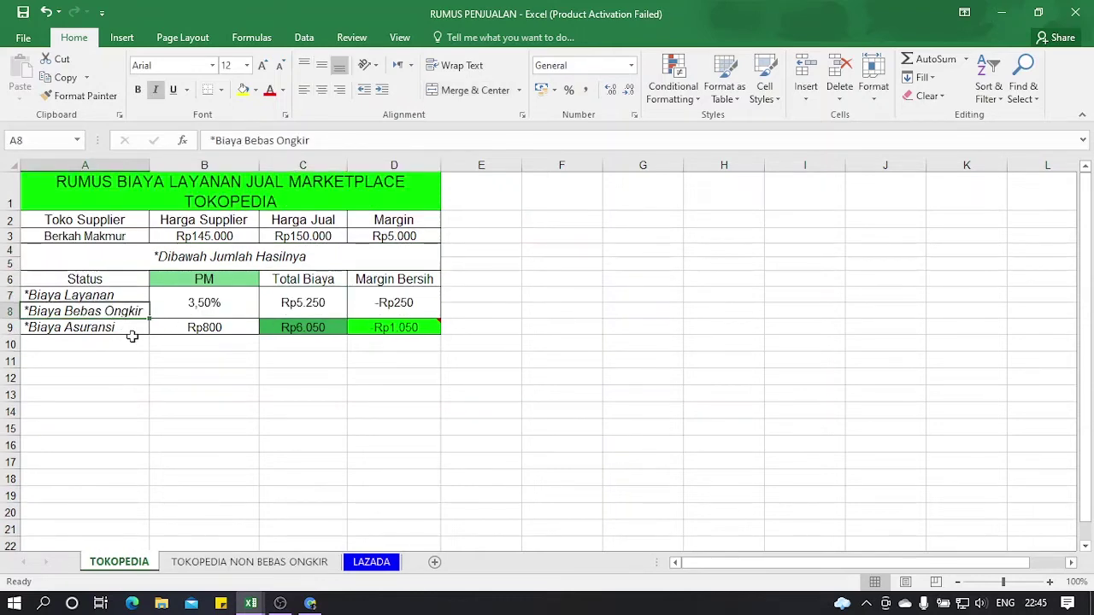
pyautogui.click(247, 563)
pyautogui.click(301, 288)
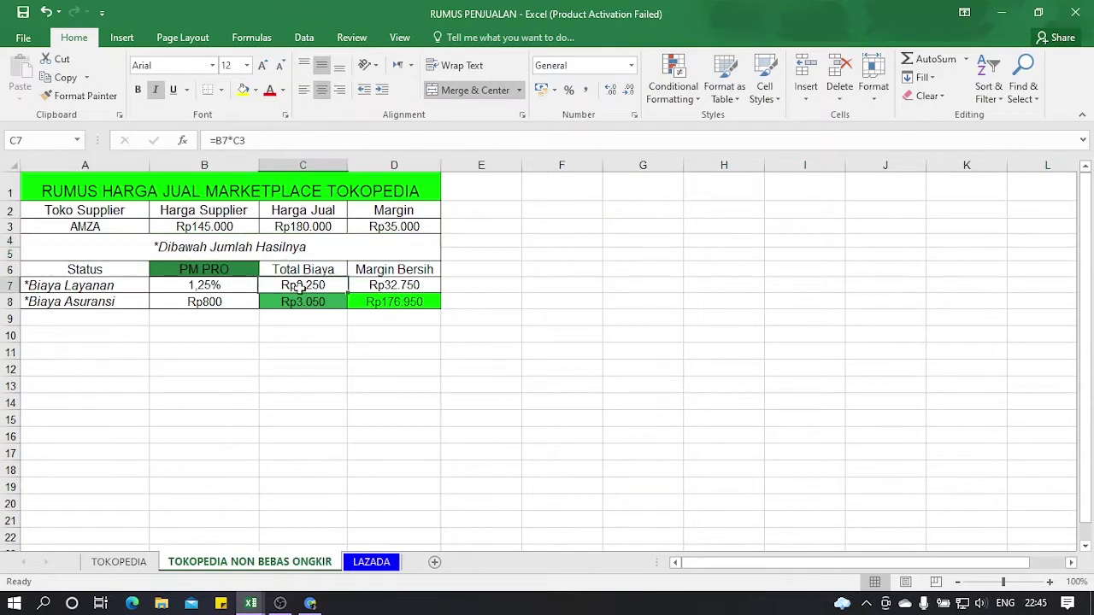
# Switch to the Deposit_05_07_2021_03_08_2021 workbook and examine the row 9 sale, its shipping deduction in row 8, and the balance in D7.
pyautogui.moveTo(250, 603)
pyautogui.click(329, 534)
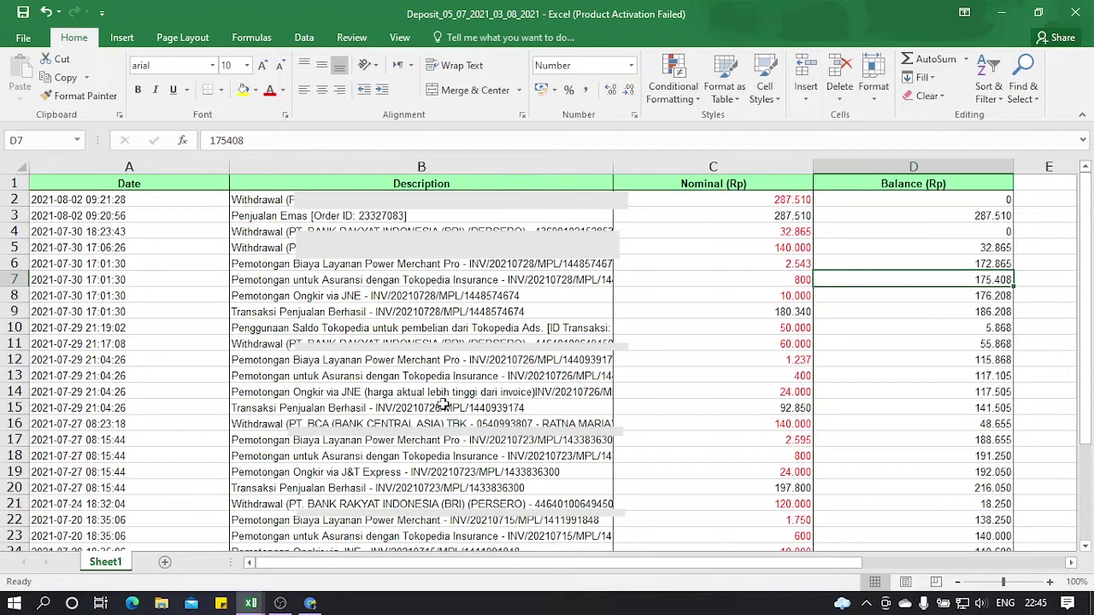
pyautogui.click(411, 313)
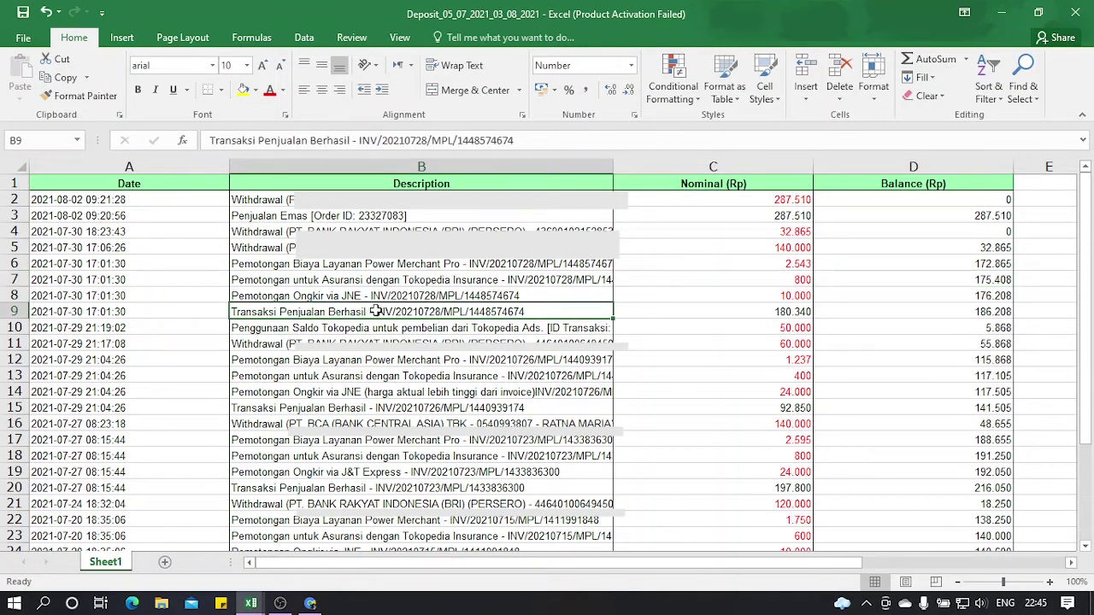
pyautogui.moveTo(377, 312); pyautogui.dragTo(778, 311)
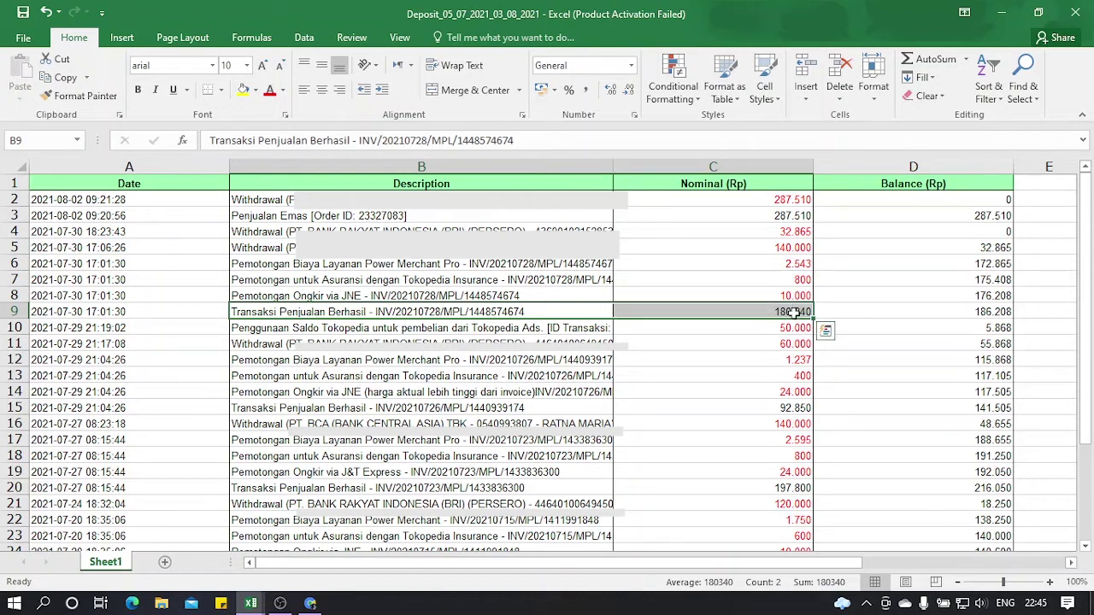
pyautogui.moveTo(797, 297); pyautogui.dragTo(797, 305)
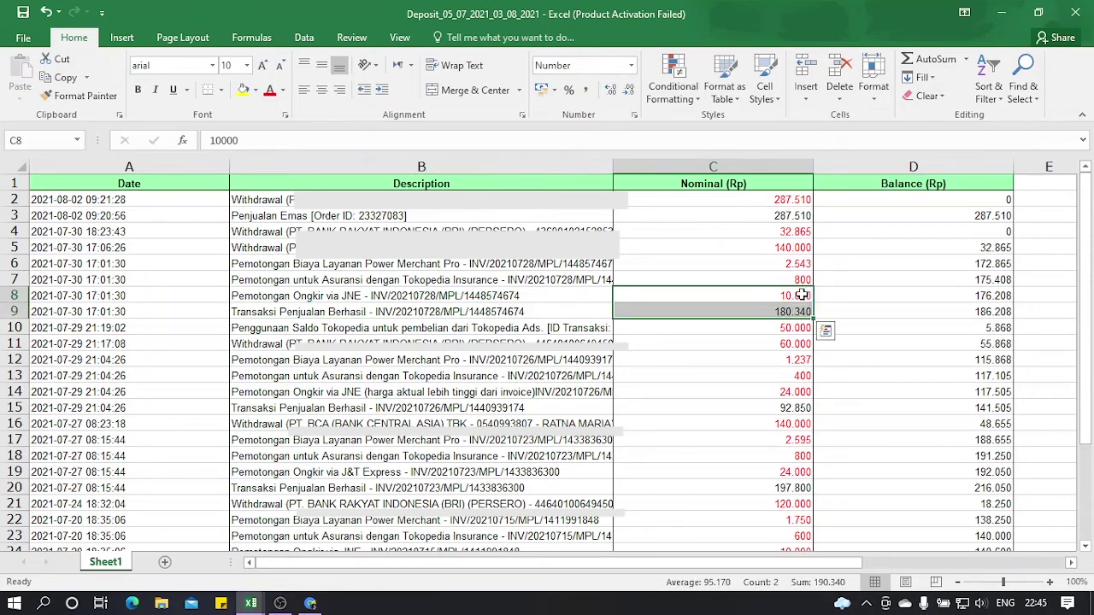
pyautogui.click(989, 282)
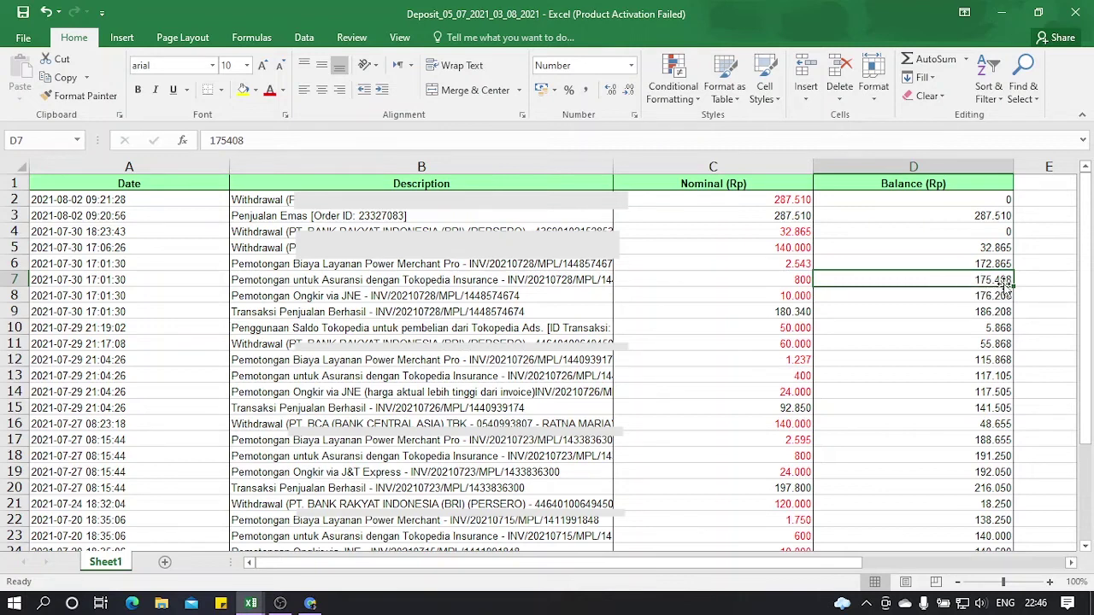
# Switch to the RUMUS PENJUALAN workbook and set the Harga Jual in C3 of the TOKOPEDIA NON BEBAS ONGKIR sheet to 175208.
pyautogui.click(250, 603)
pyautogui.click(202, 580)
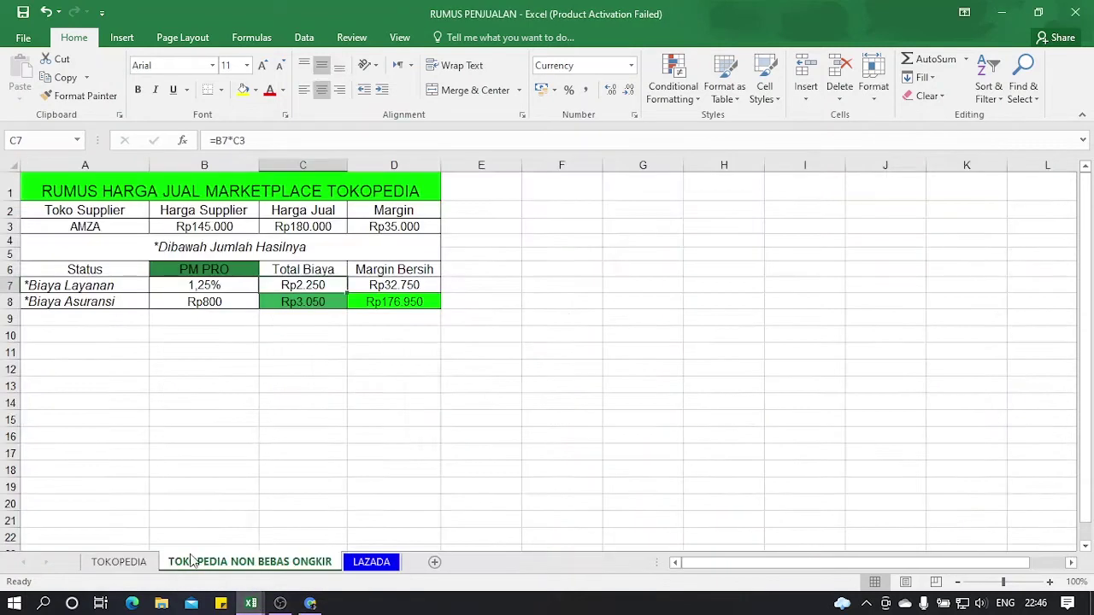
pyautogui.click(304, 224)
pyautogui.write('17')
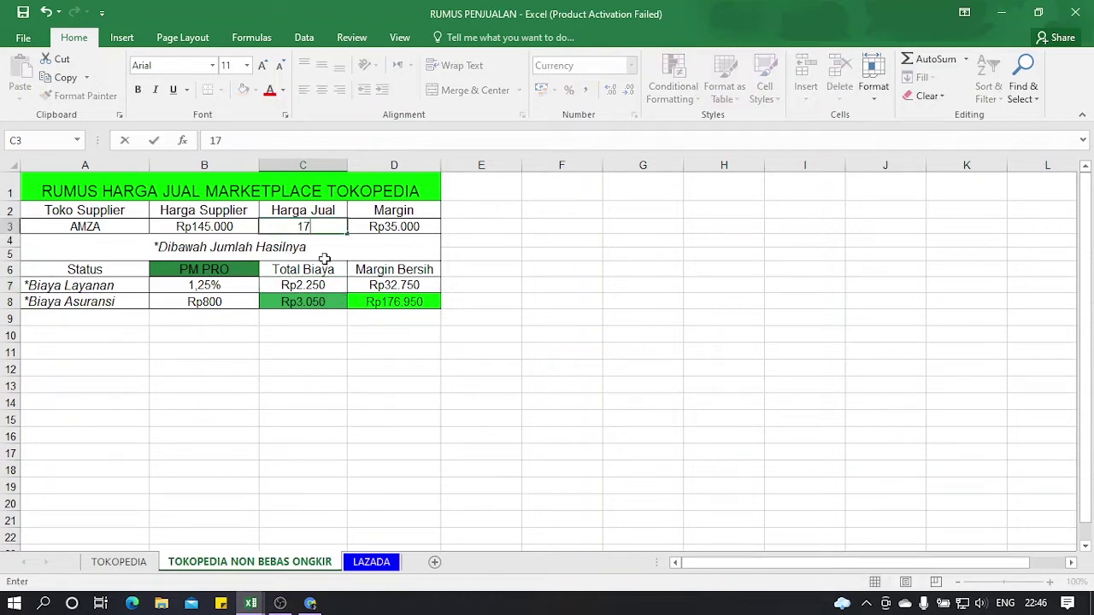
pyautogui.write('5000')
pyautogui.press('BackSpace')
pyautogui.press('BackSpace')
pyautogui.press('BackSpace')
pyautogui.write('208')
pyautogui.press('Return')
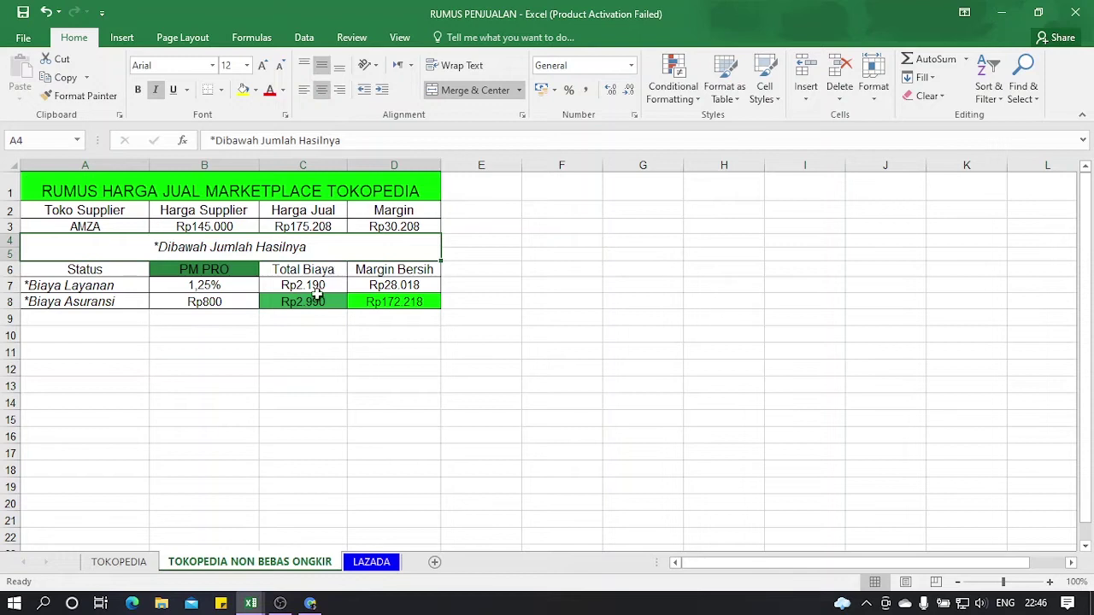
# Compare the Margin Bersih results in D7 and D8 with the balance in D6 of the Deposit_05_07_2021_03_08_2021 workbook, and return to RUMUS PENJUALAN.
pyautogui.click(380, 288)
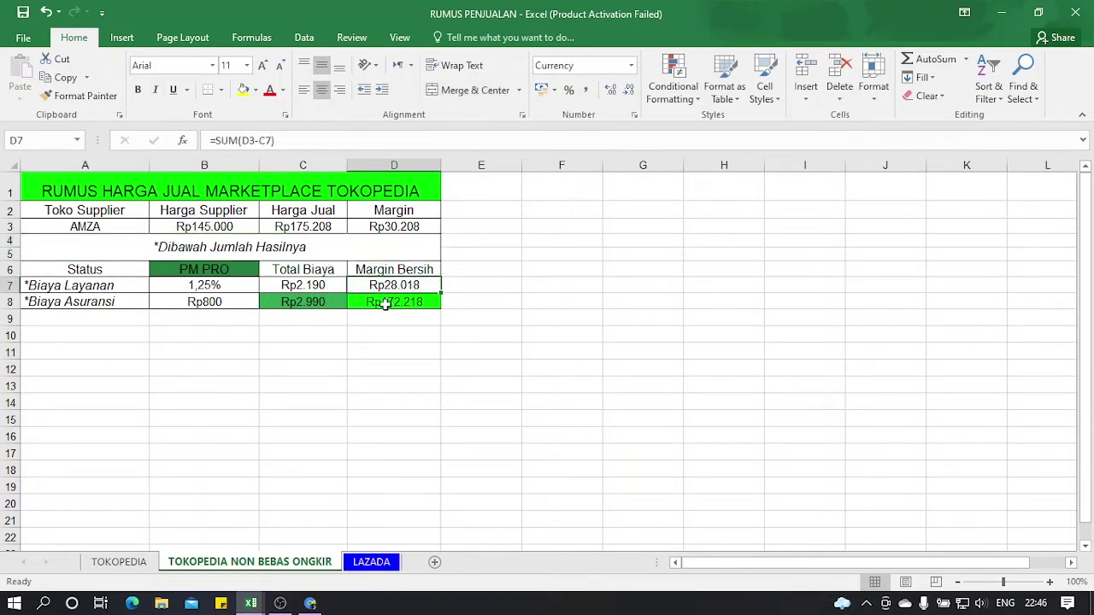
pyautogui.hotkey('ctrl', 'c')
pyautogui.click(374, 305)
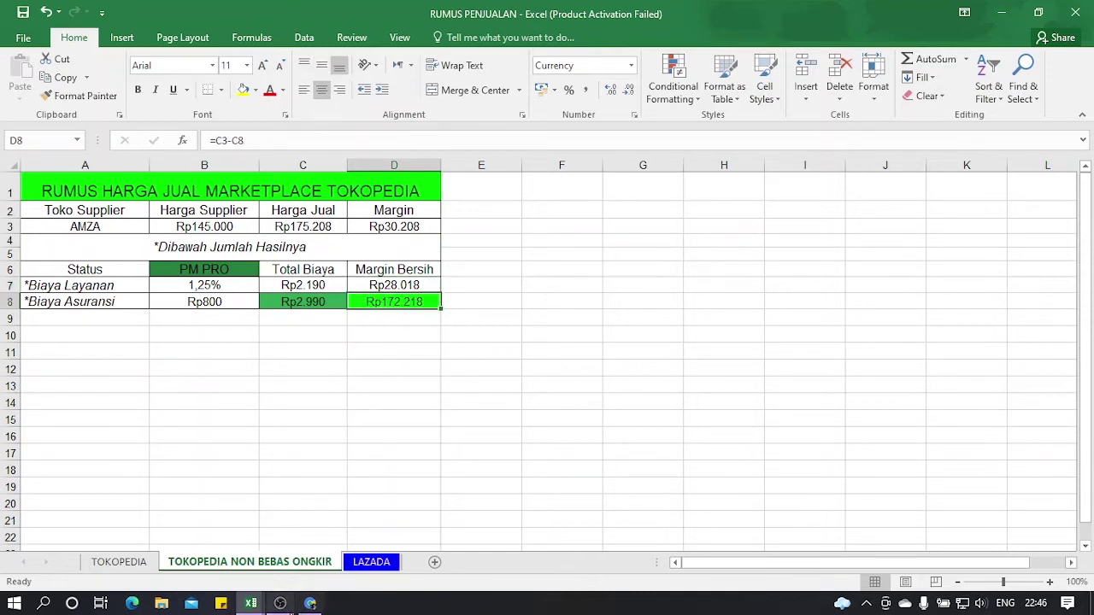
pyautogui.moveTo(251, 602)
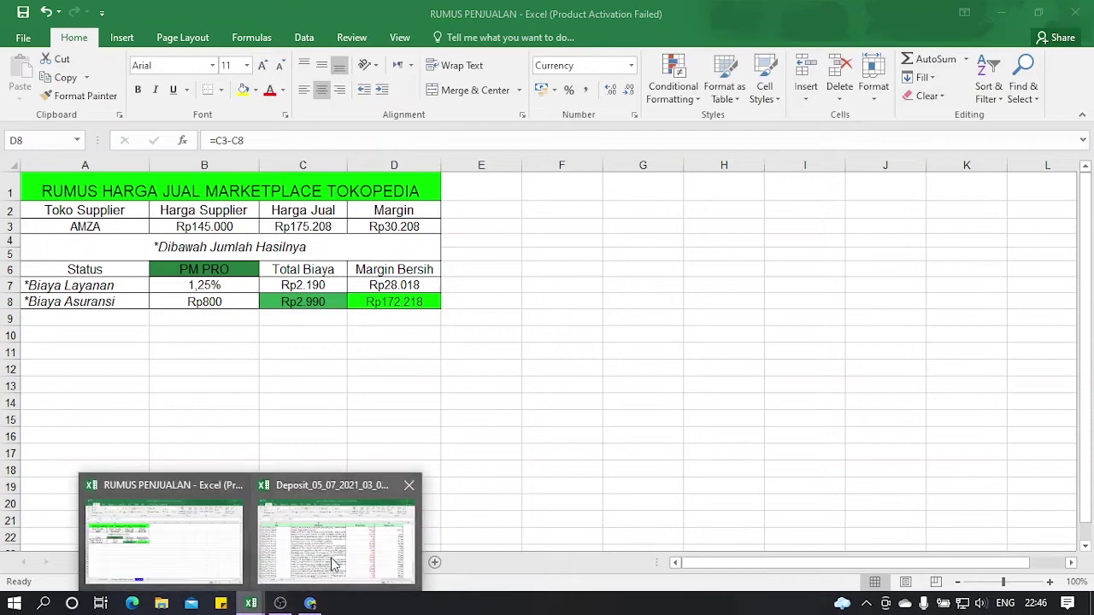
pyautogui.click(337, 541)
pyautogui.click(936, 267)
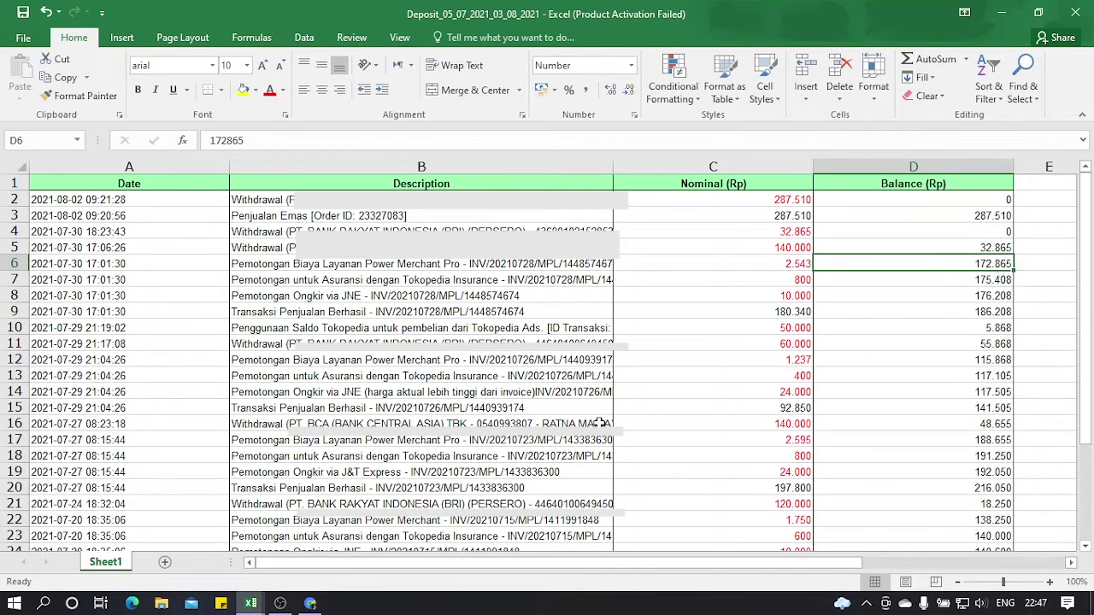
pyautogui.moveTo(250, 599)
pyautogui.click(334, 465)
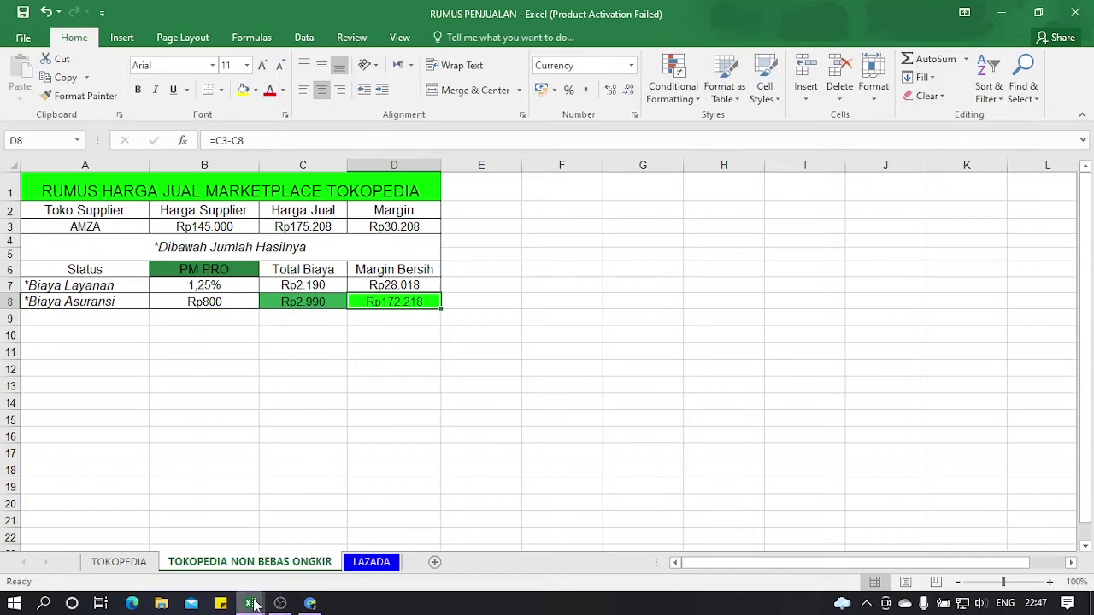
# Switch to the Deposit_05_07_2021_03_08_2021 workbook and examine the insurance deduction in row 7 and the Power Merchant Pro service fee in row 6.
pyautogui.moveTo(251, 604)
pyautogui.click(338, 547)
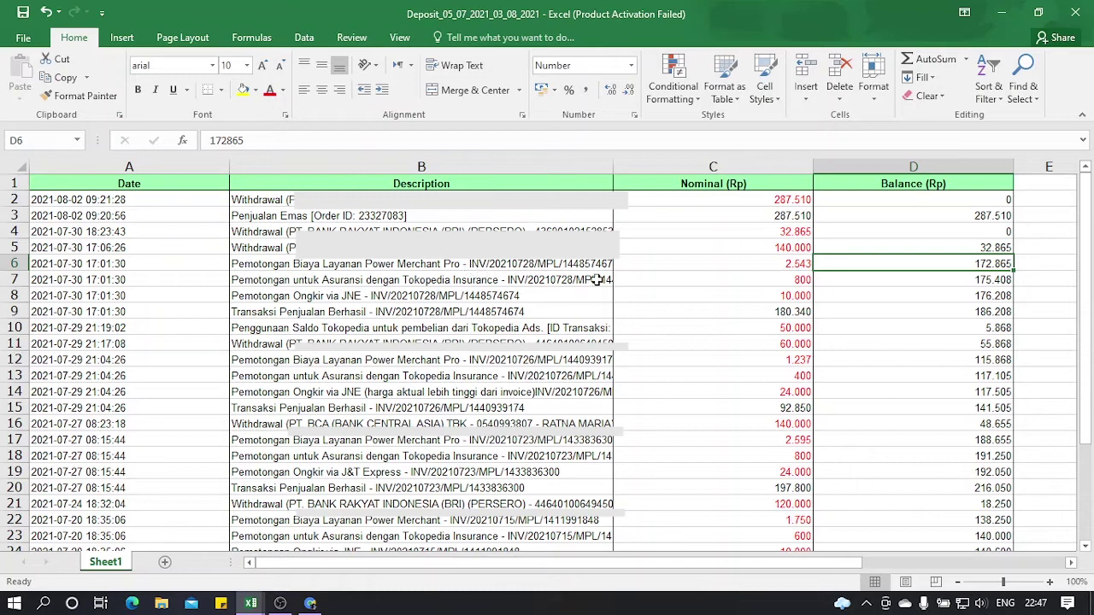
pyautogui.click(728, 280)
pyautogui.click(399, 282)
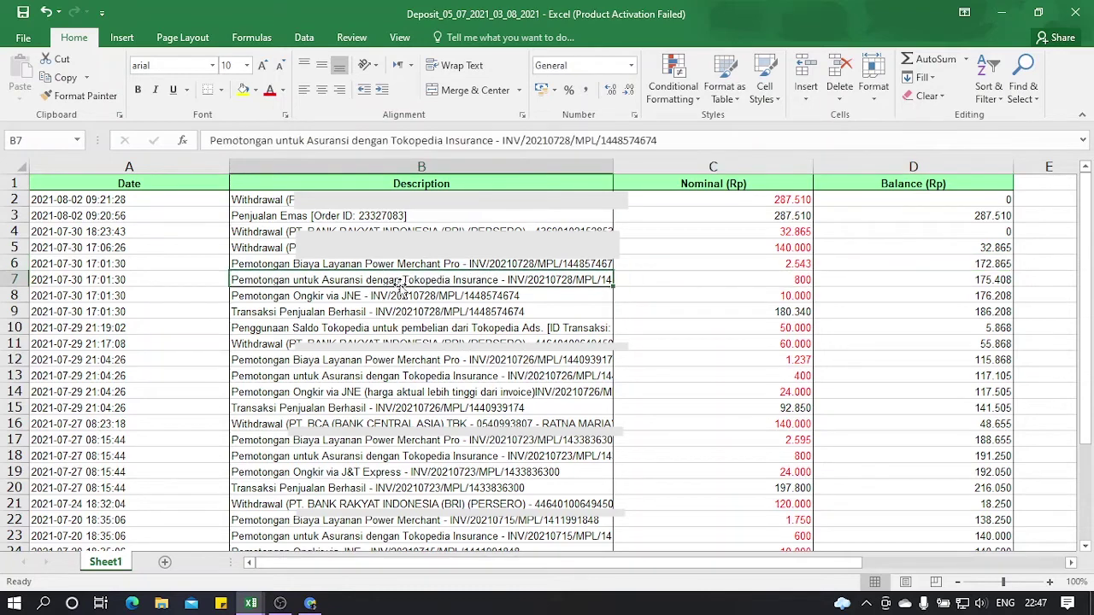
pyautogui.click(398, 266)
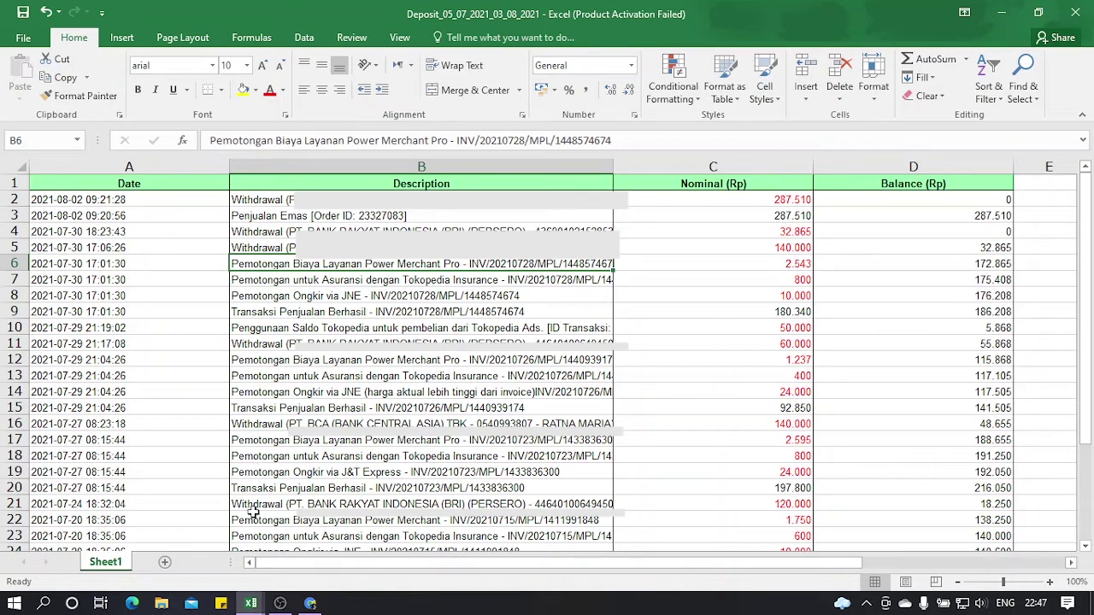
# Switch to RUMUS PENJUALAN and toggle the status in B6 of the TOKOPEDIA sheet to PM PRO and back to PM.
pyautogui.moveTo(252, 605)
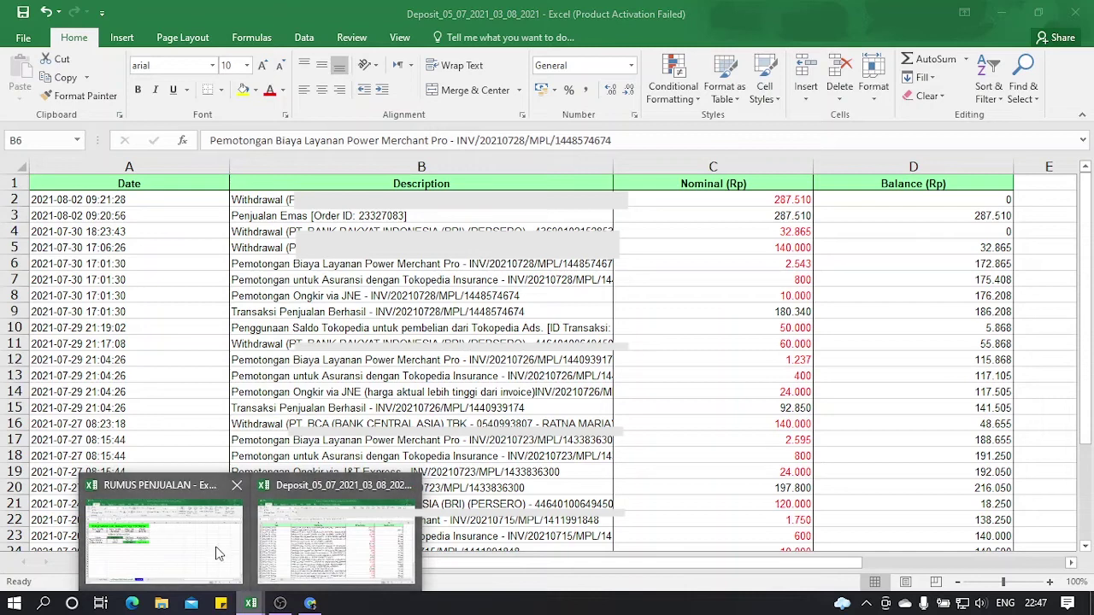
pyautogui.click(218, 553)
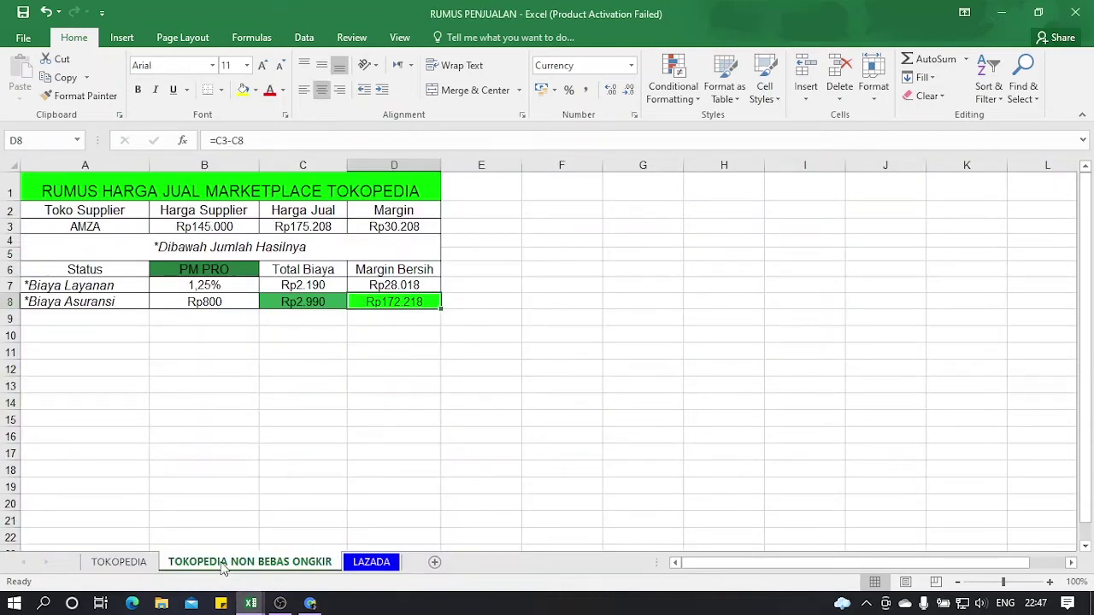
pyautogui.click(122, 571)
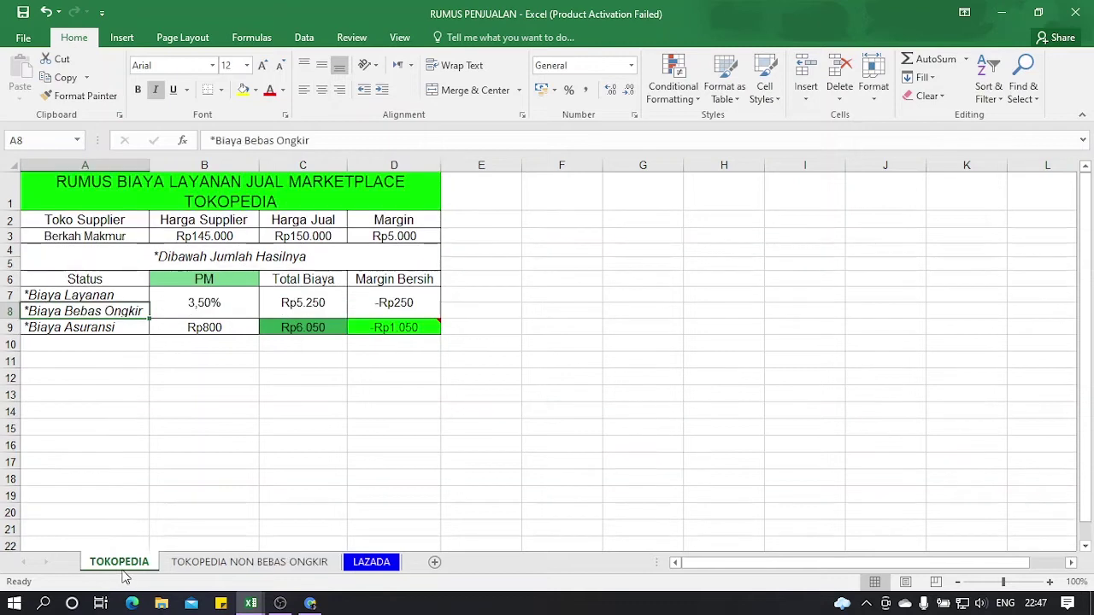
pyautogui.click(252, 278)
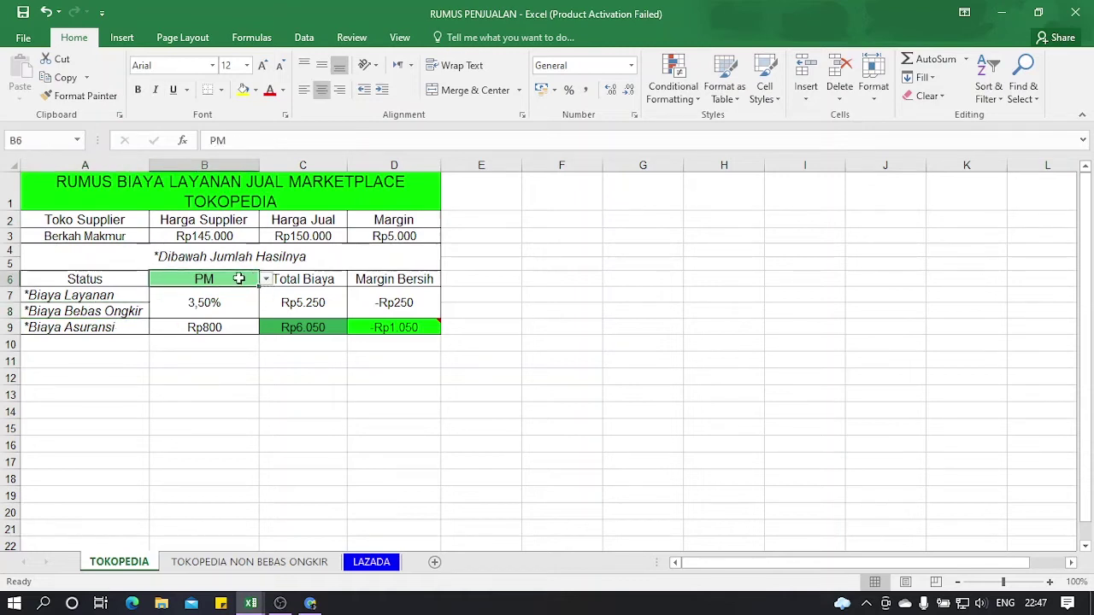
pyautogui.click(266, 280)
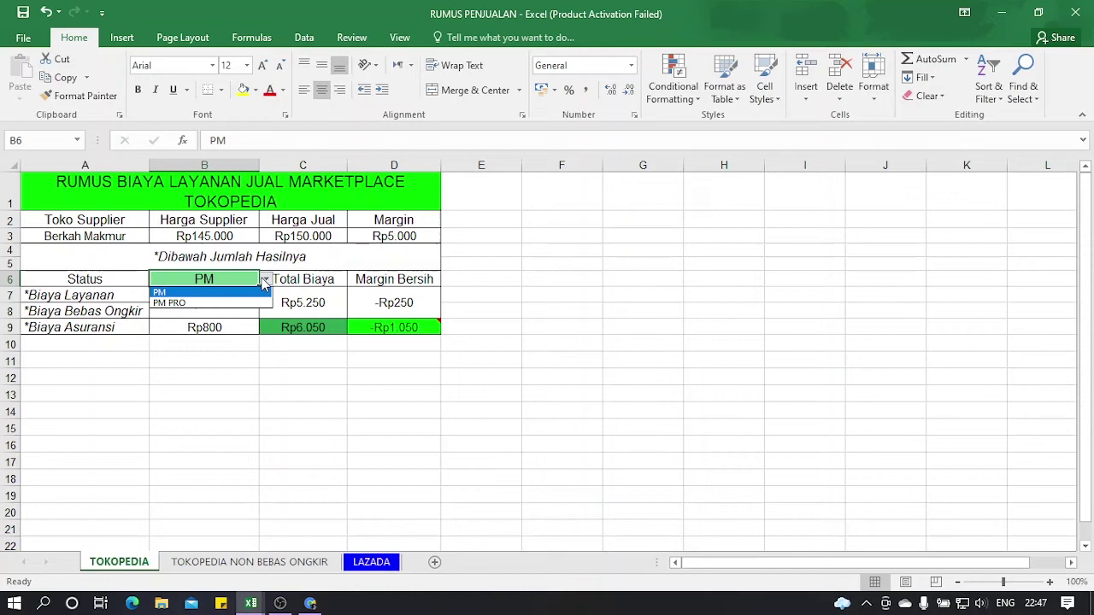
pyautogui.click(218, 303)
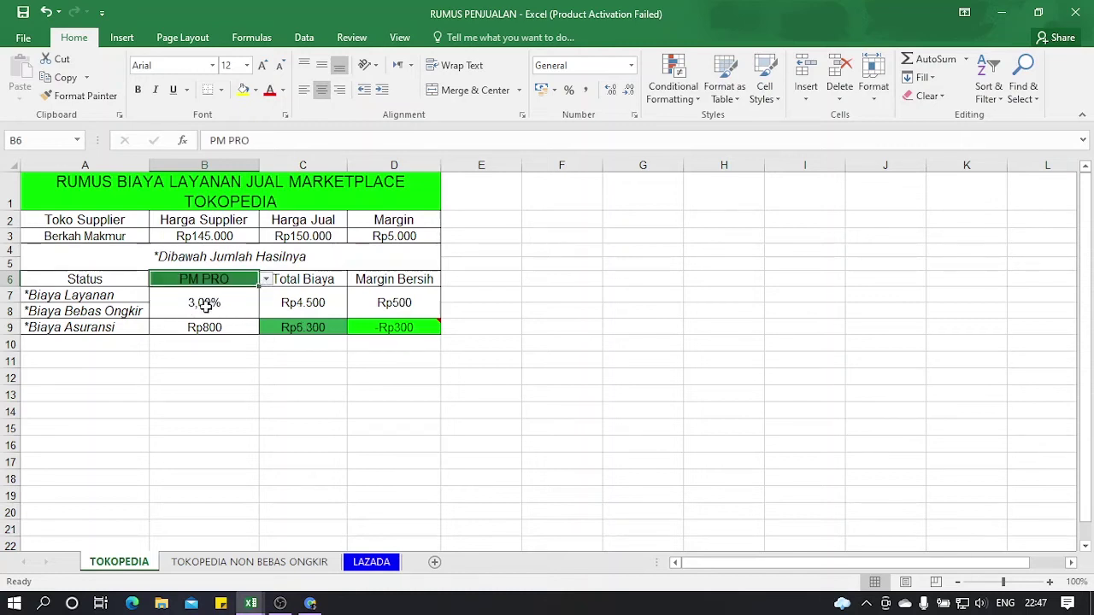
pyautogui.click(266, 280)
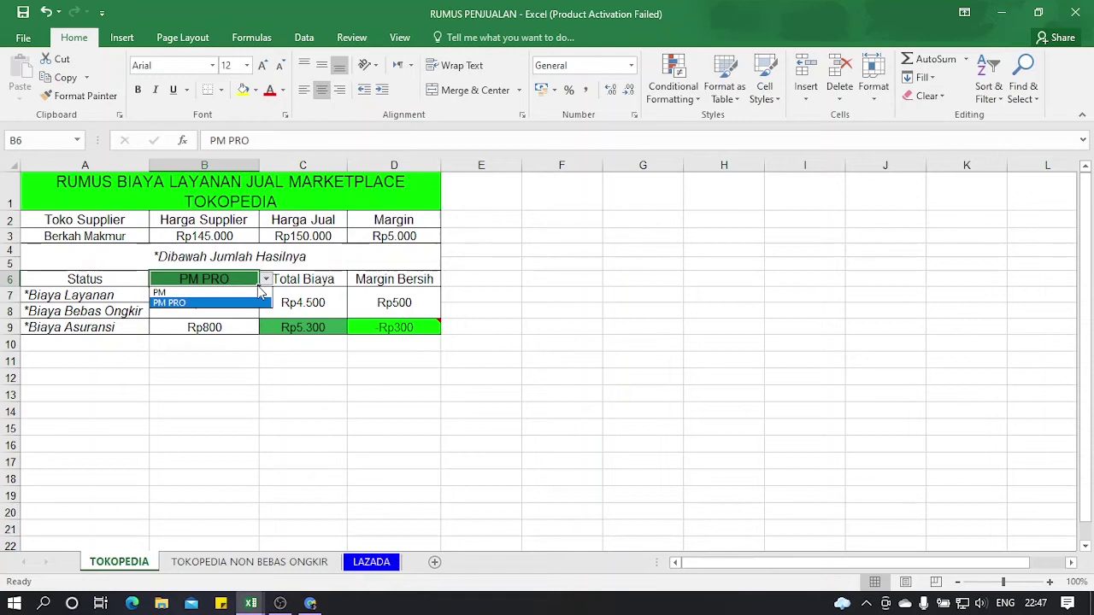
pyautogui.click(239, 294)
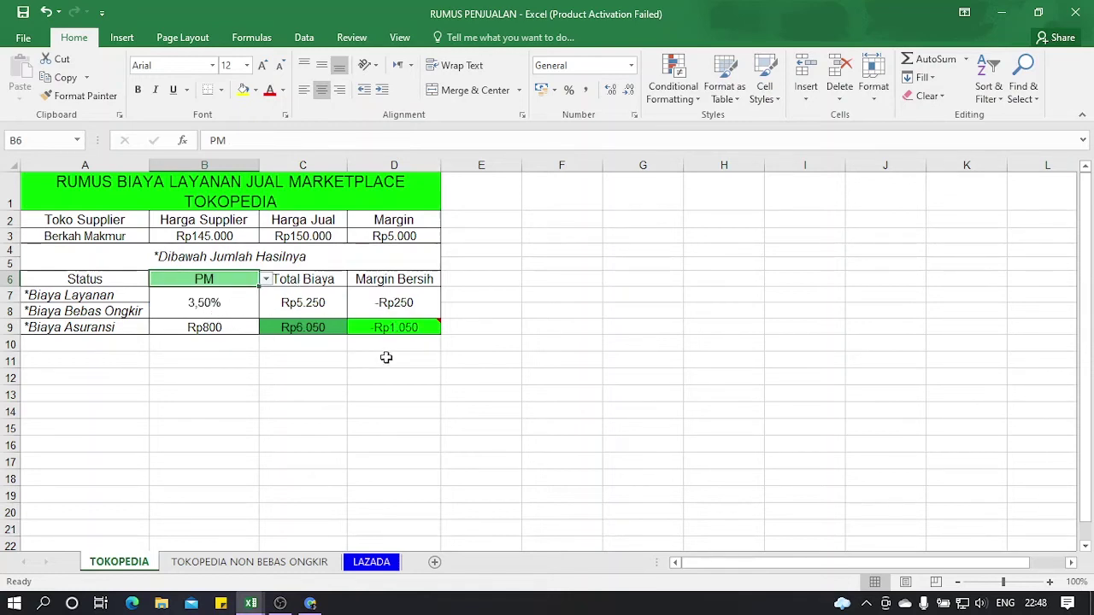
# Set the status in B6 of the TOKOPEDIA NON BEBAS ONGKIR sheet to PM and check the Biaya Layanan rate in B7.
pyautogui.click(250, 563)
pyautogui.click(231, 285)
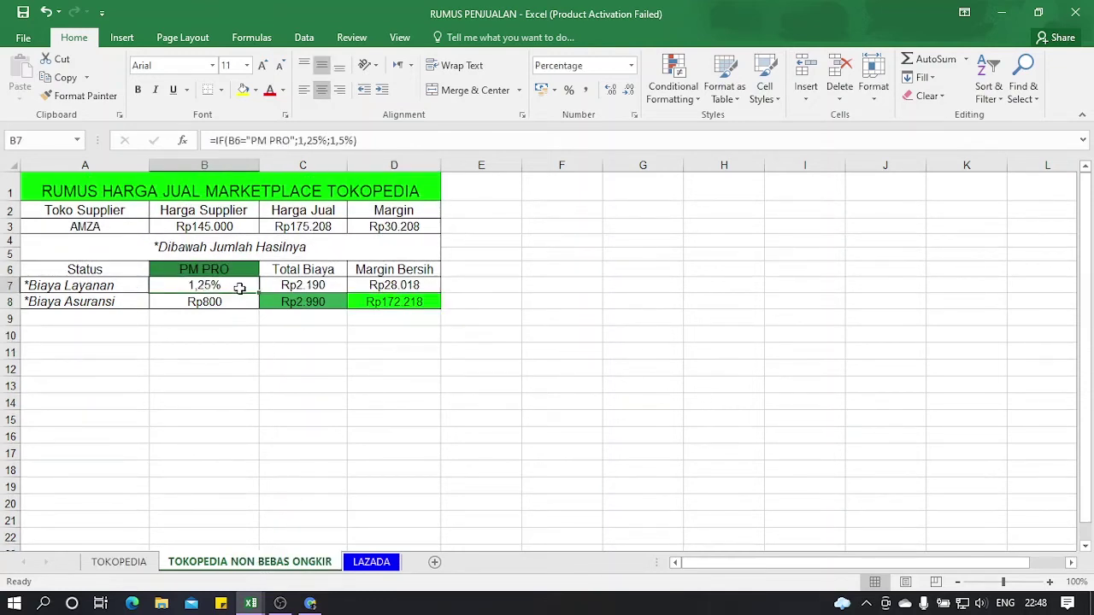
pyautogui.click(252, 270)
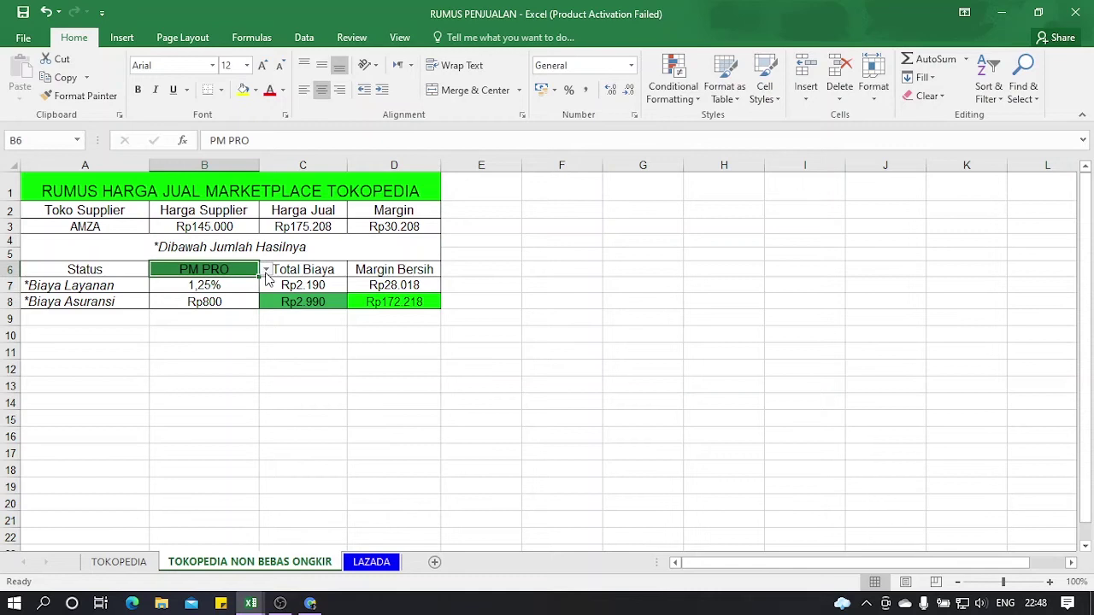
pyautogui.click(266, 270)
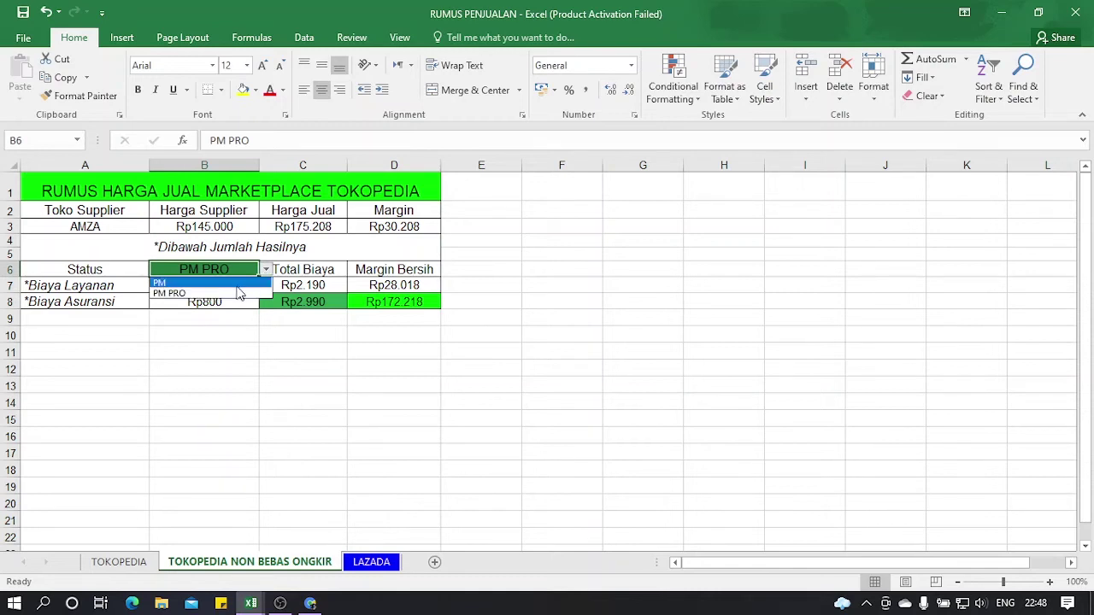
pyautogui.click(237, 284)
pyautogui.click(213, 287)
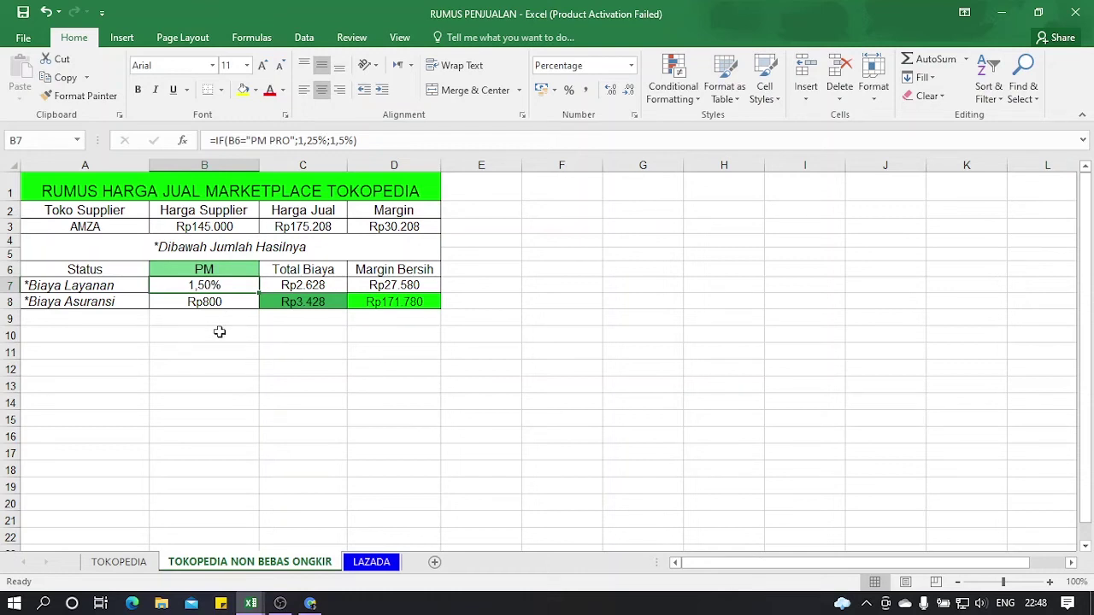
# Compare the Biaya Layanan rate in B7 of the LAZADA sheet with the rate on the TOKOPEDIA NON BEBAS ONGKIR sheet.
pyautogui.click(368, 560)
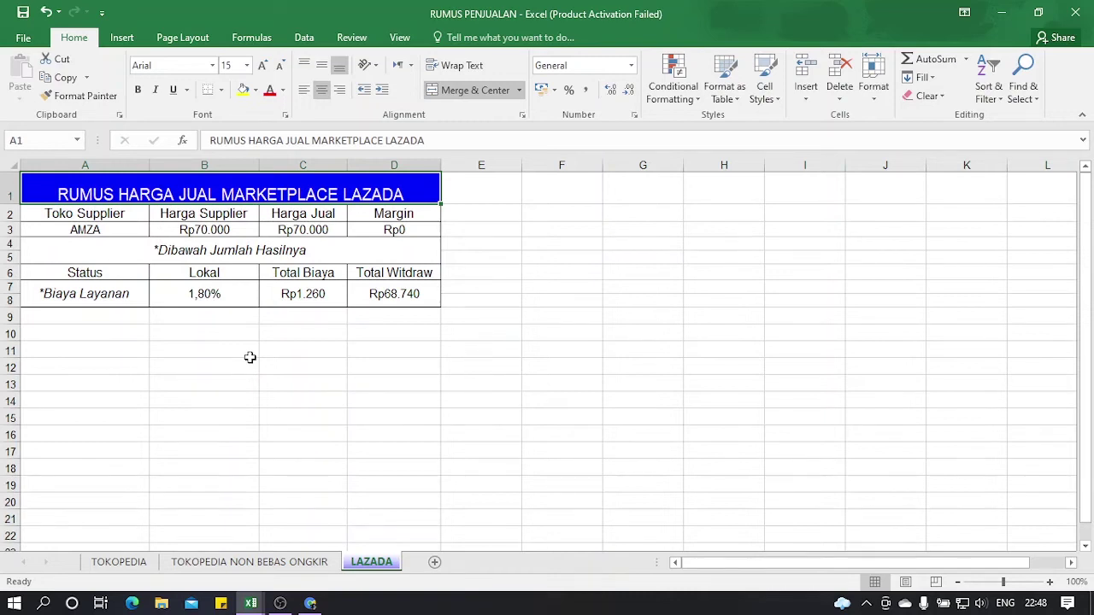
pyautogui.click(207, 296)
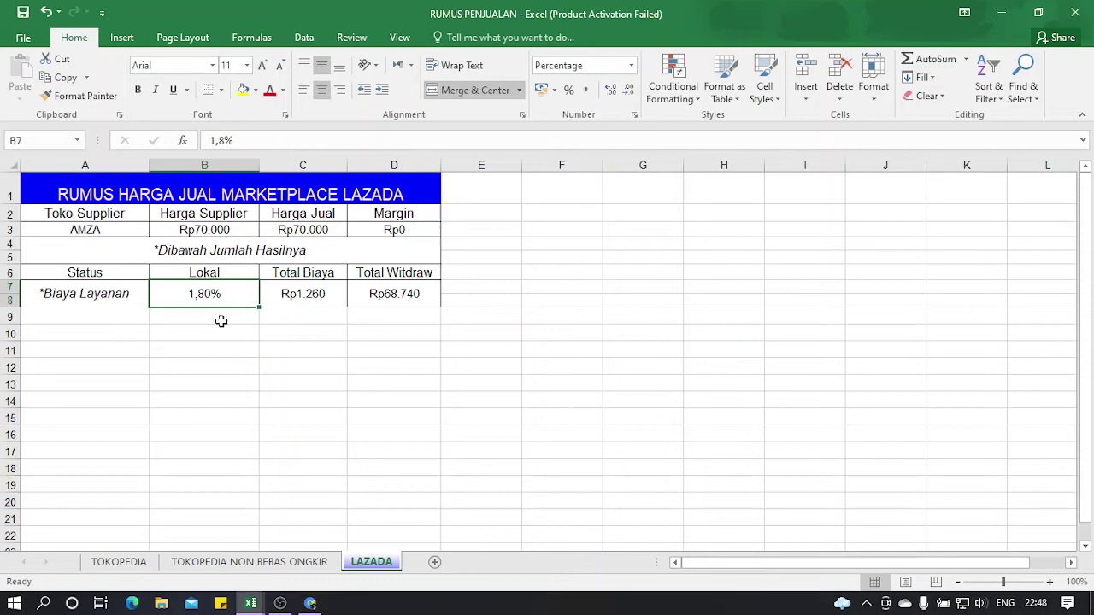
pyautogui.click(248, 562)
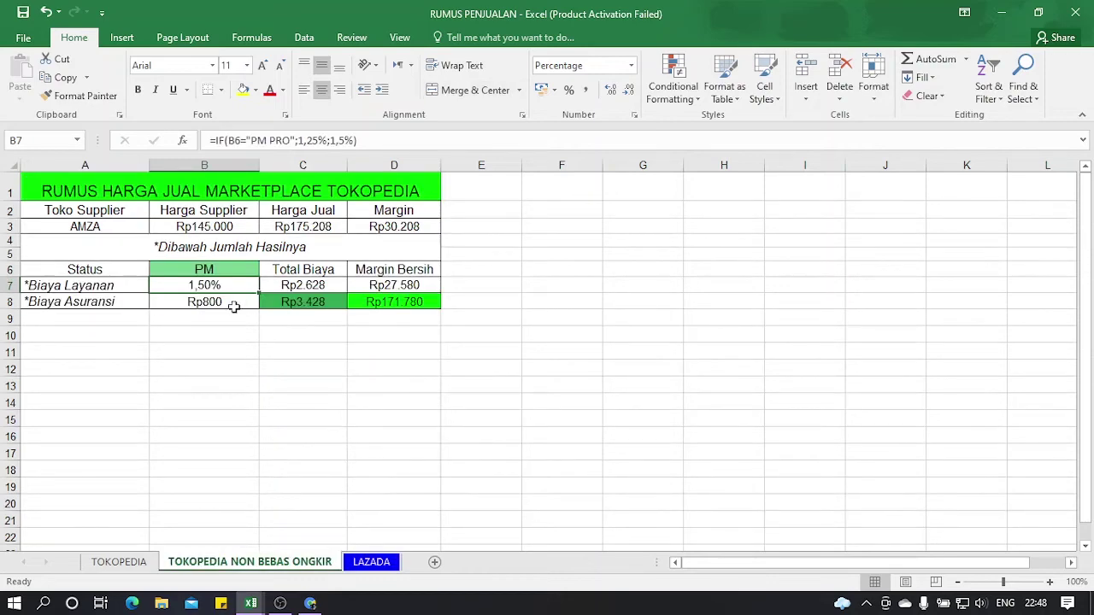
pyautogui.click(363, 561)
pyautogui.click(275, 562)
pyautogui.click(368, 561)
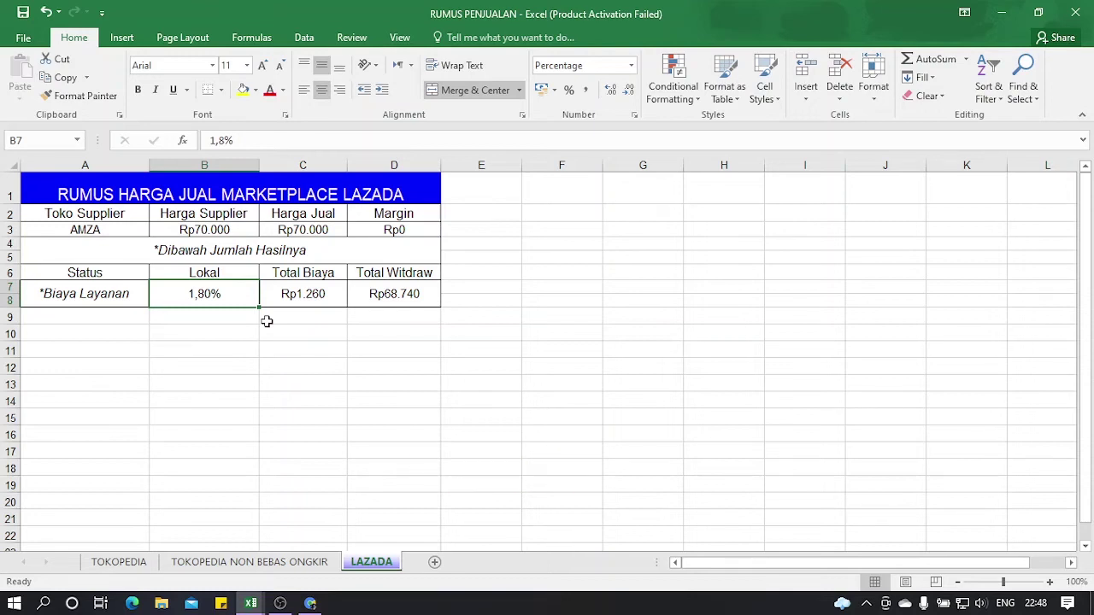
# Set the Harga Jual in cell C3 of the LAZADA sheet to 100.000.
pyautogui.click(298, 238)
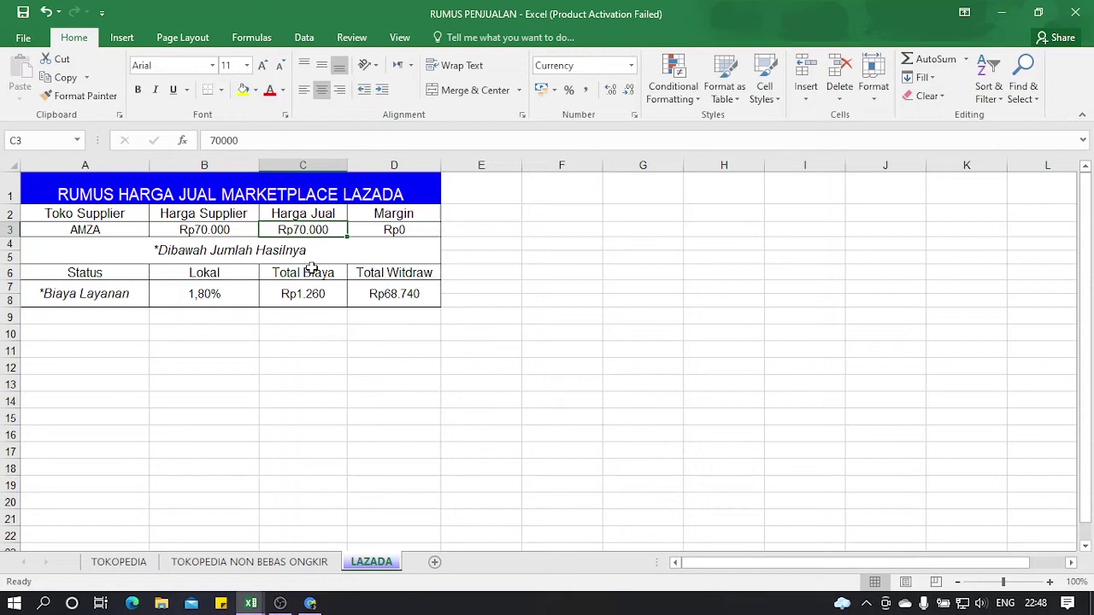
pyautogui.write('1')
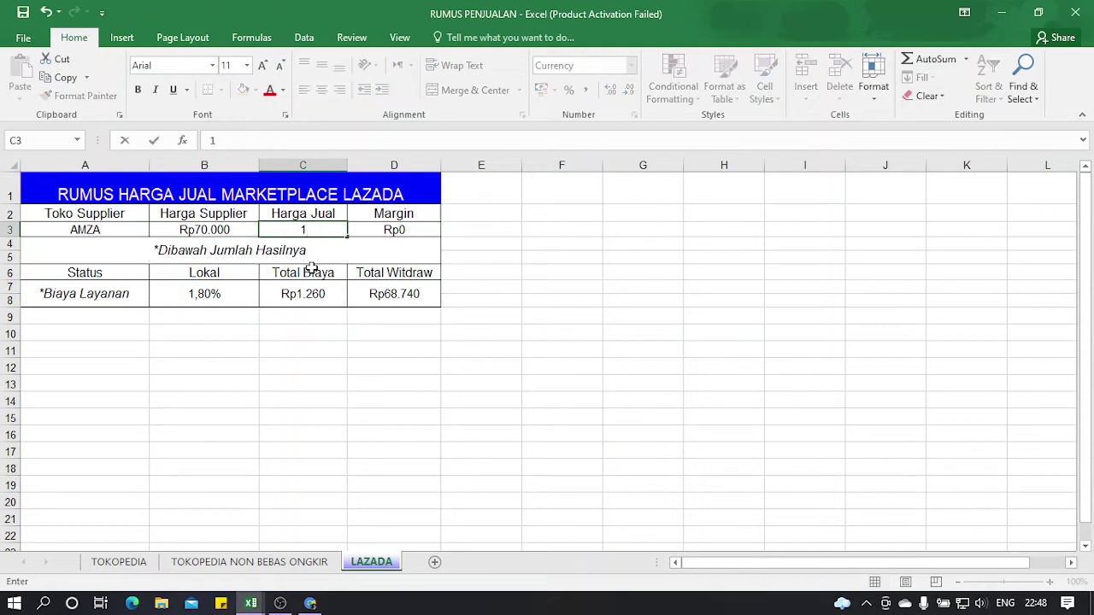
pyautogui.write('00.000')
pyautogui.press('Return')
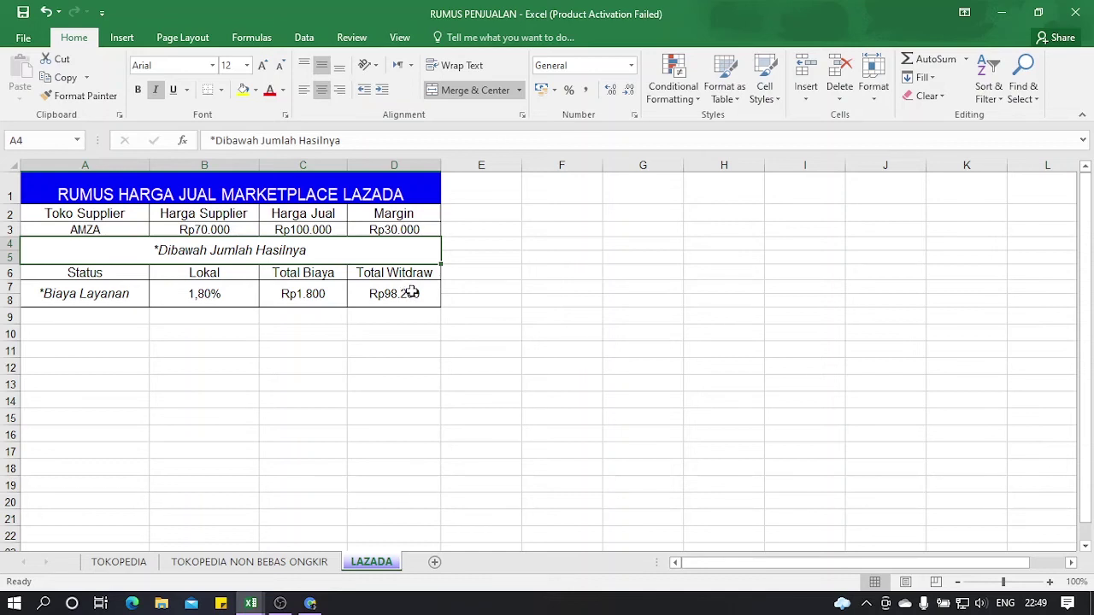
# Change the Total Witdraw formula in D7 of the LAZADA sheet to =SUM(D3-C7).
pyautogui.click(412, 293)
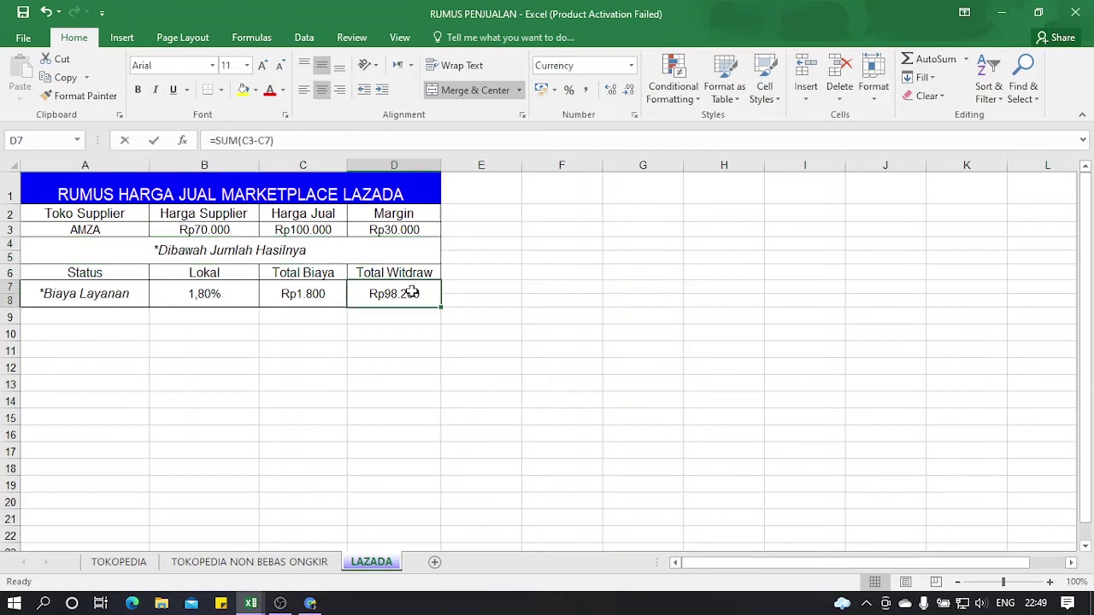
pyautogui.doubleClick(412, 293)
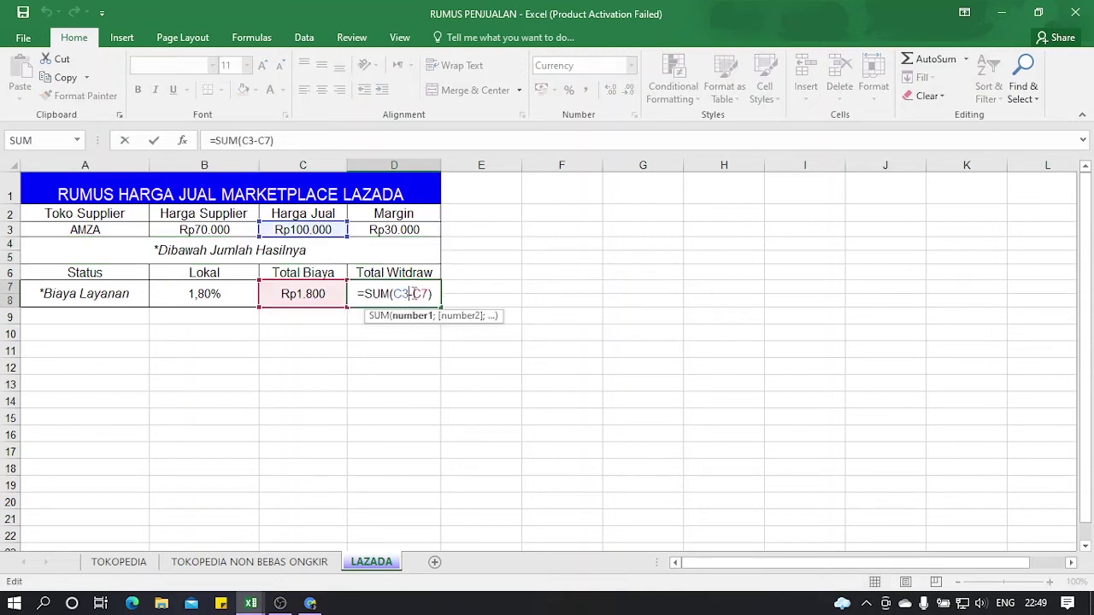
pyautogui.press('BackSpace')
pyautogui.press('BackSpace')
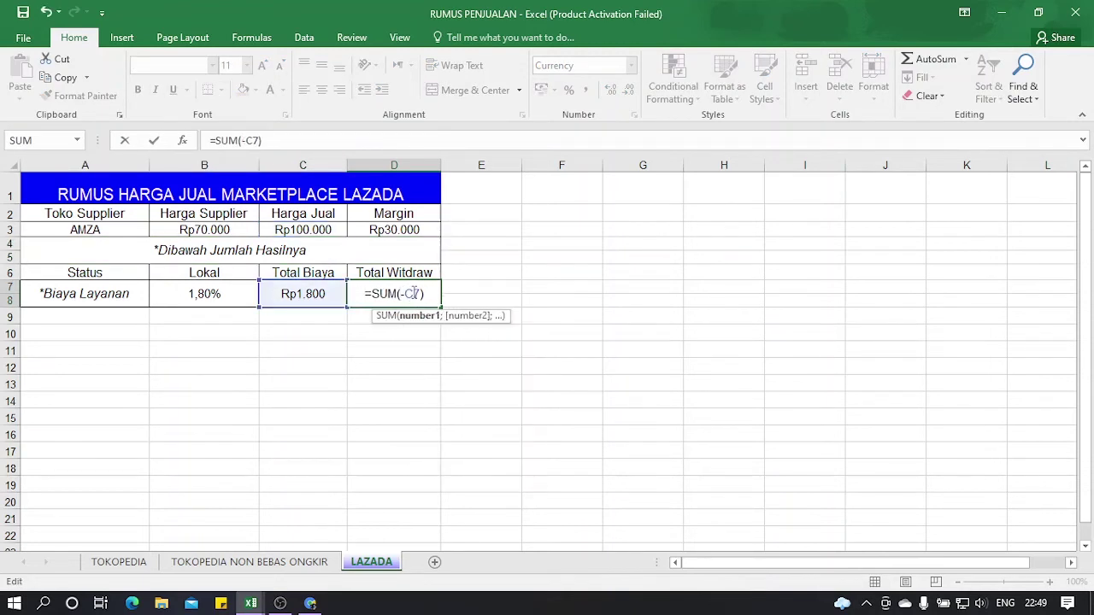
pyautogui.click(396, 229)
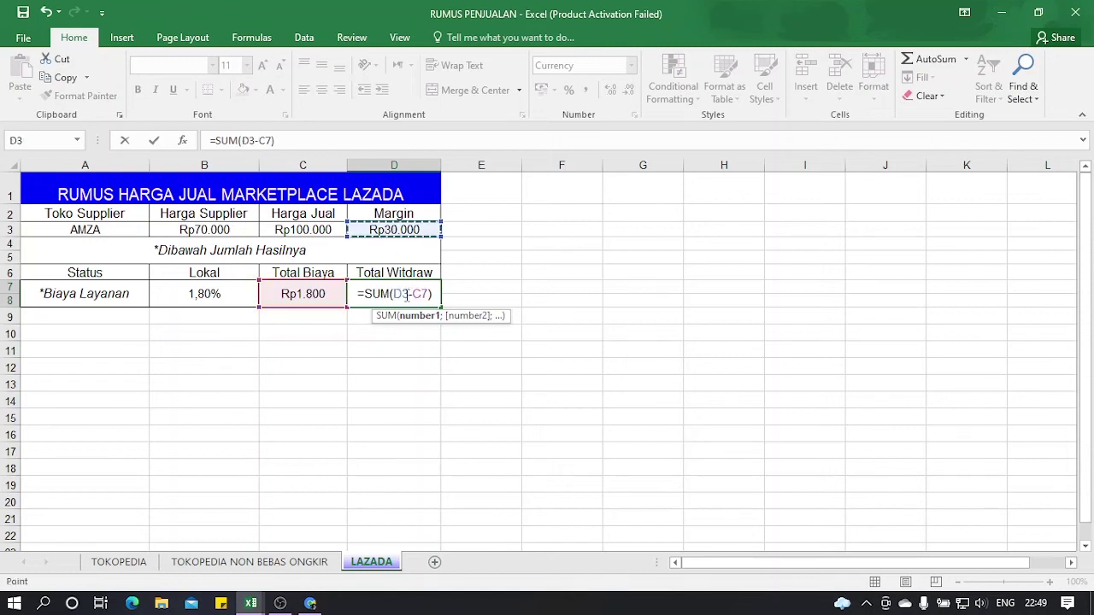
pyautogui.press('Return')
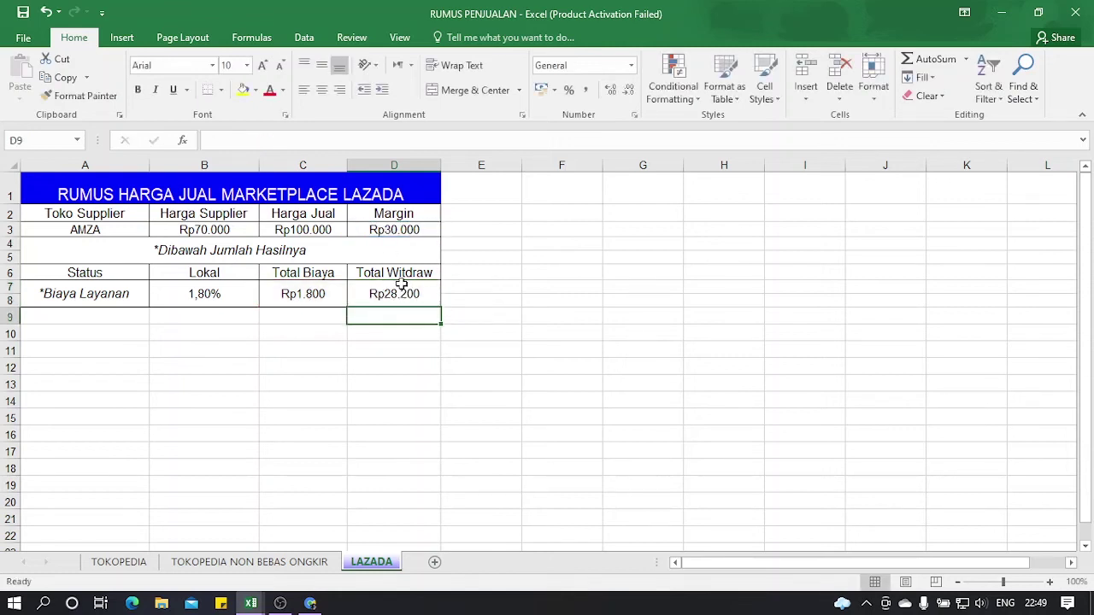
# Change the Margin Bersih formula in D7 of the TOKOPEDIA NON BEBAS ONGKIR sheet to =SUM(C3-C7).
pyautogui.click(381, 287)
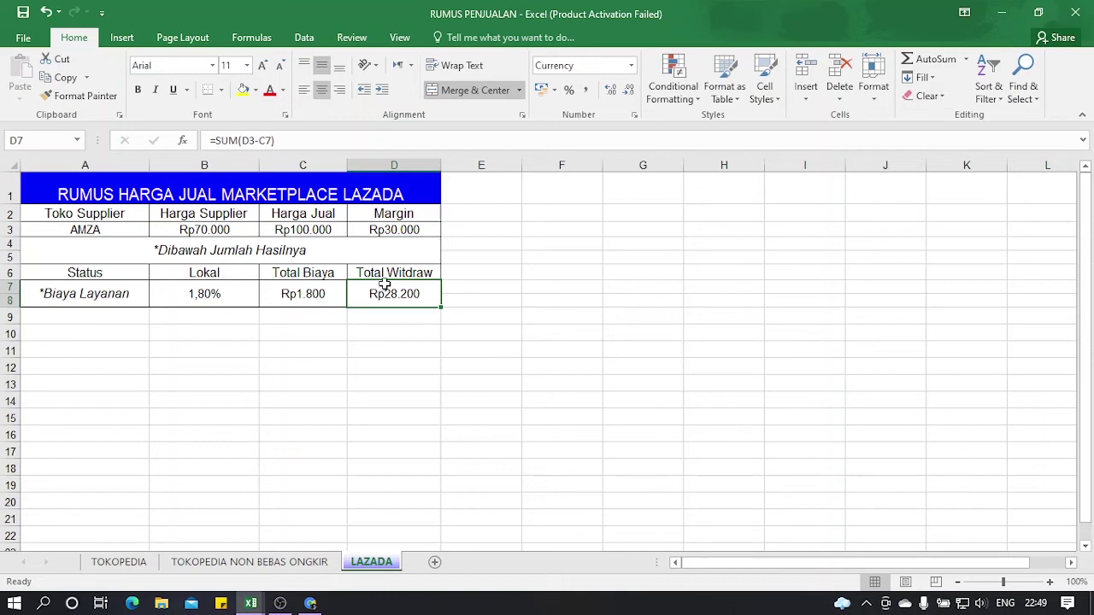
pyautogui.click(266, 563)
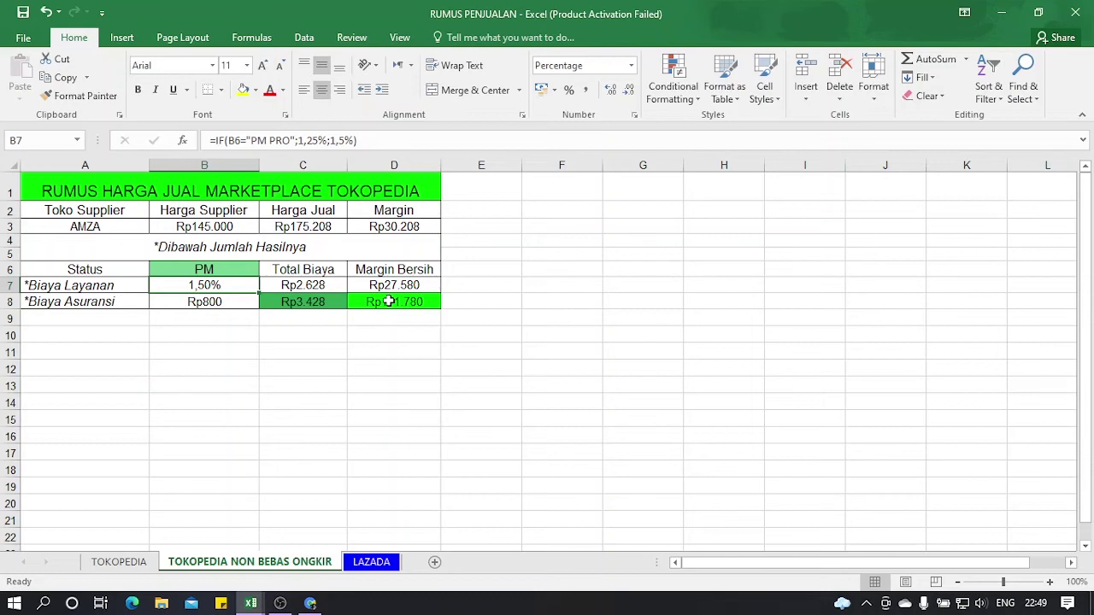
pyautogui.click(395, 285)
pyautogui.doubleClick(401, 285)
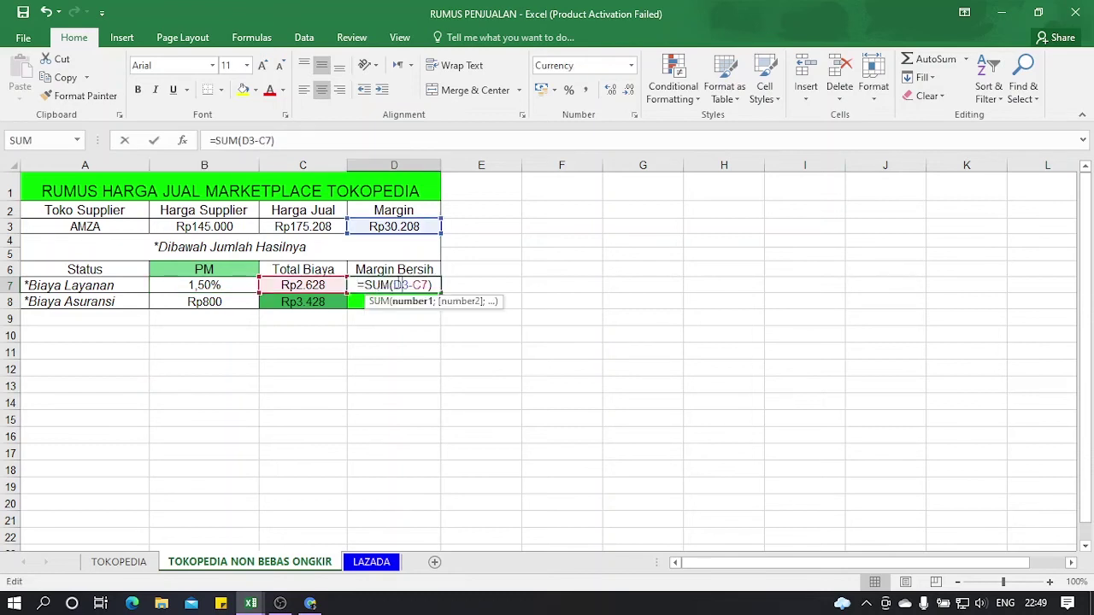
pyautogui.moveTo(410, 289); pyautogui.dragTo(393, 290)
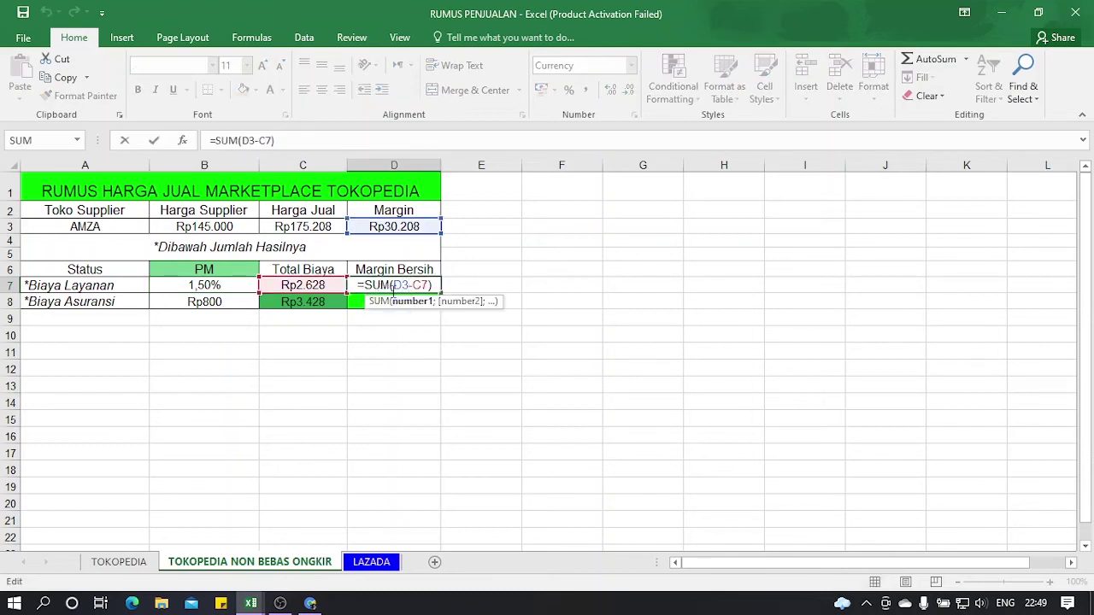
pyautogui.press('BackSpace')
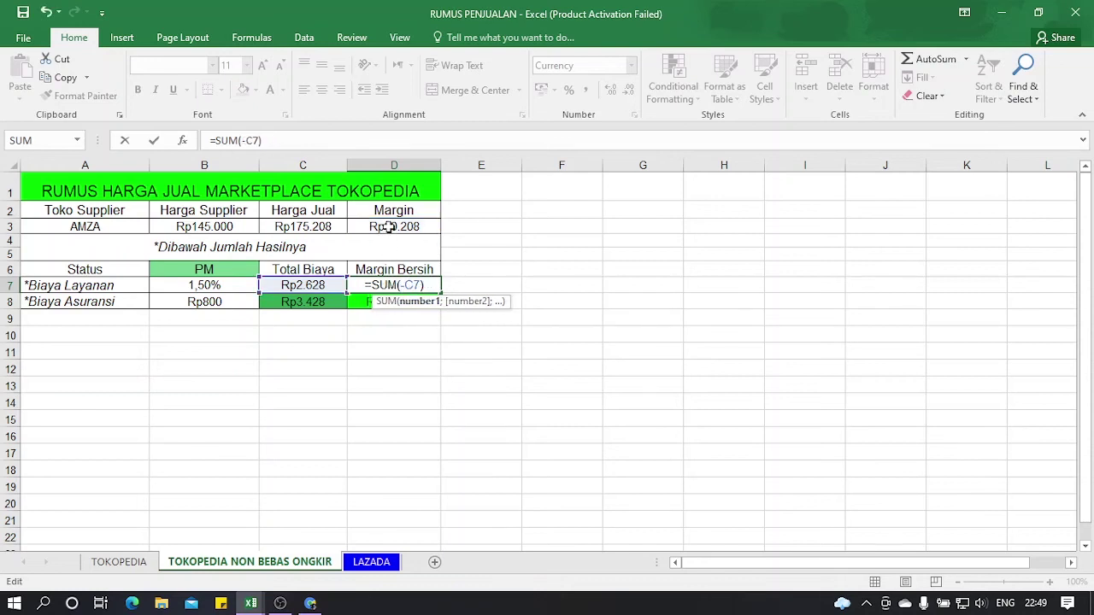
pyautogui.click(313, 225)
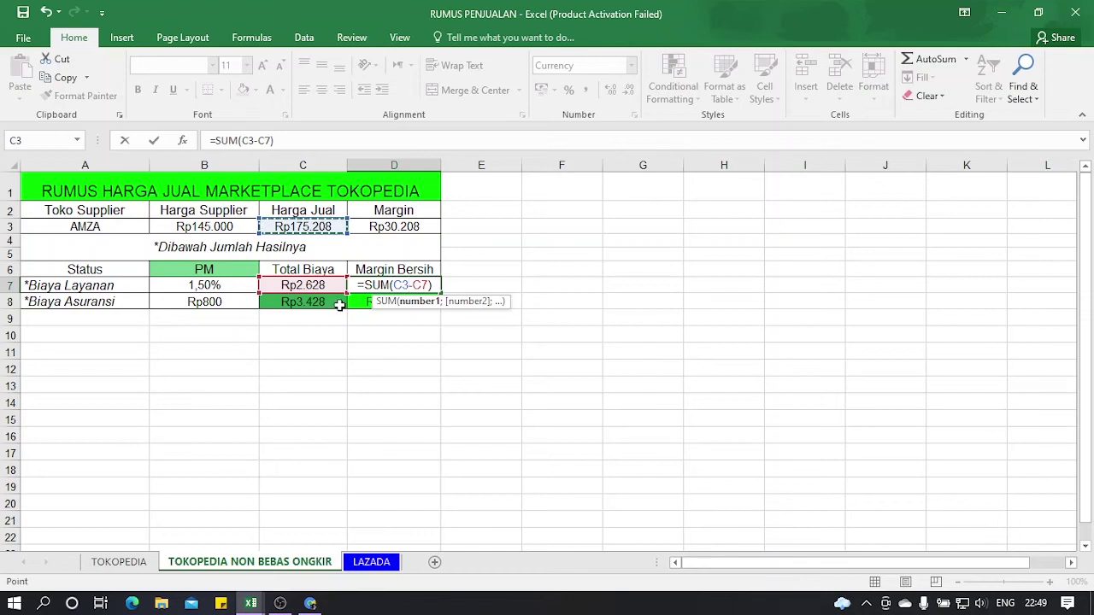
pyautogui.press('Return')
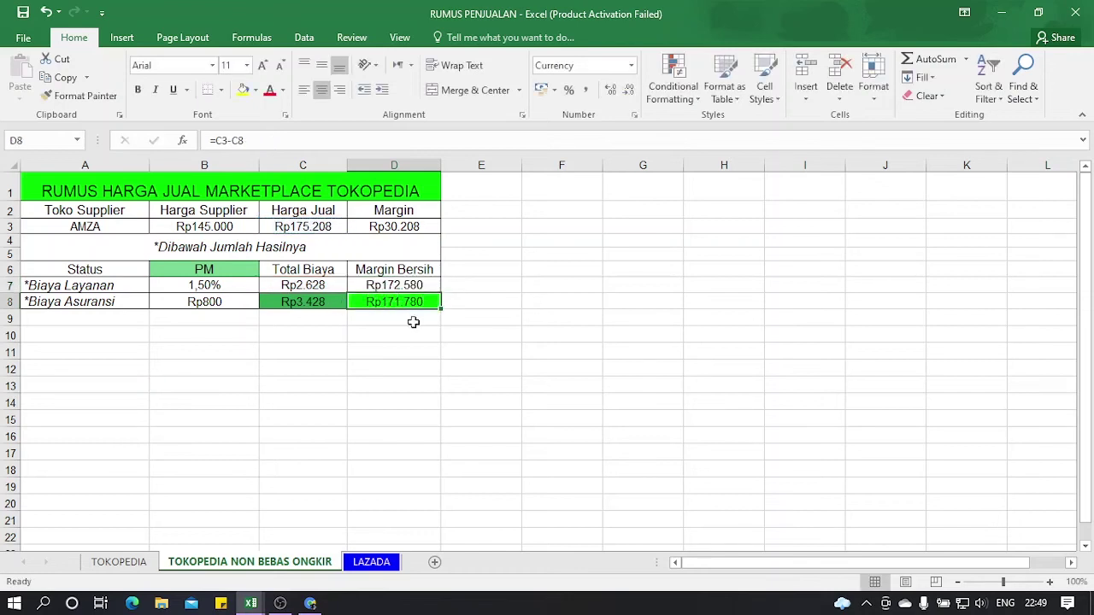